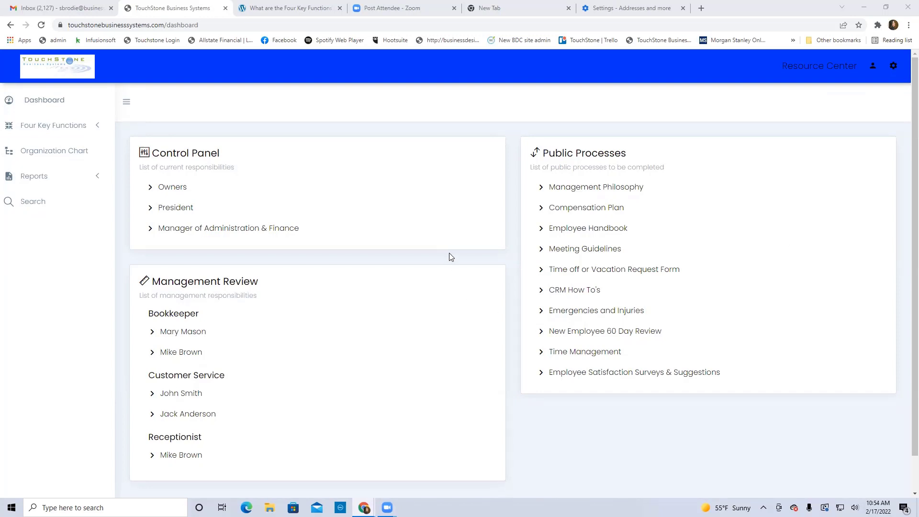
- Open the management review of the second employee listed under Customer Service and look through the default process list
{"action": "scroll", "coordinate": [445, 259], "scroll_direction": "down", "scroll_amount": 1}
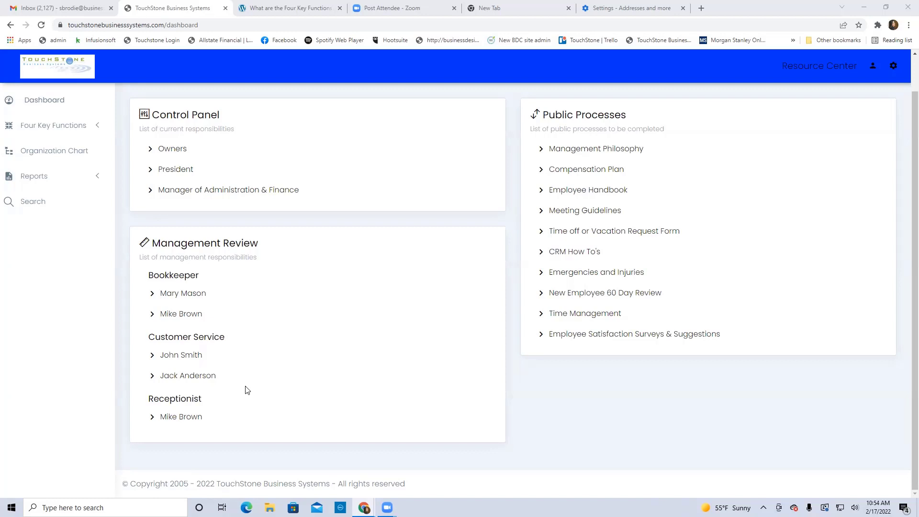
{"action": "left_click", "coordinate": [191, 379]}
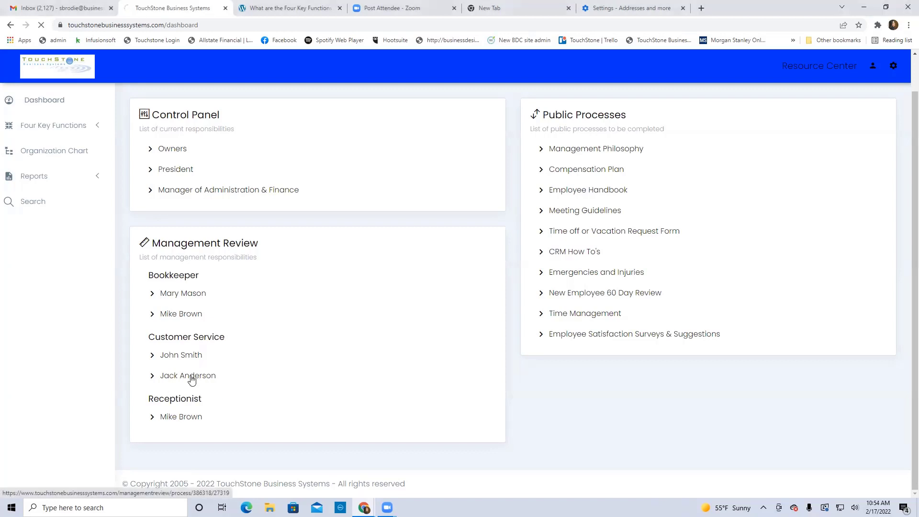
{"action": "scroll", "coordinate": [469, 348], "scroll_direction": "down", "scroll_amount": 1}
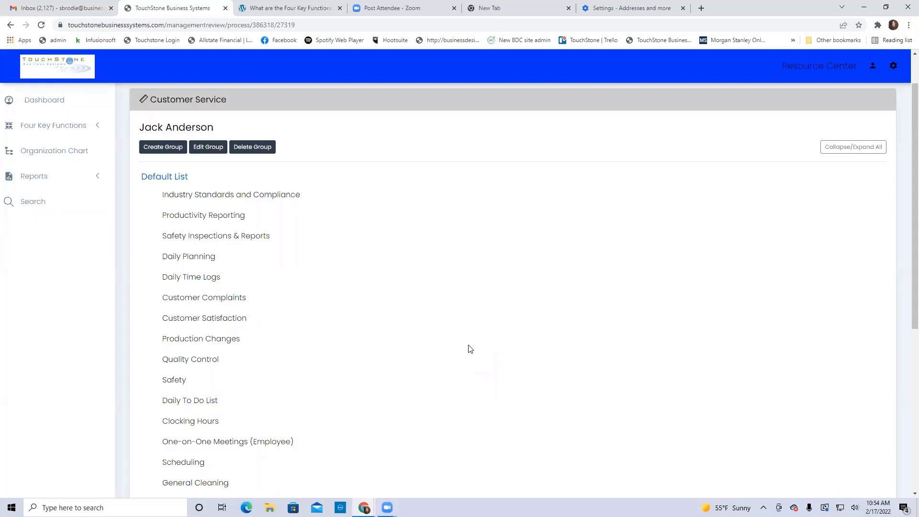
{"action": "scroll", "coordinate": [469, 348], "scroll_direction": "down", "scroll_amount": 1}
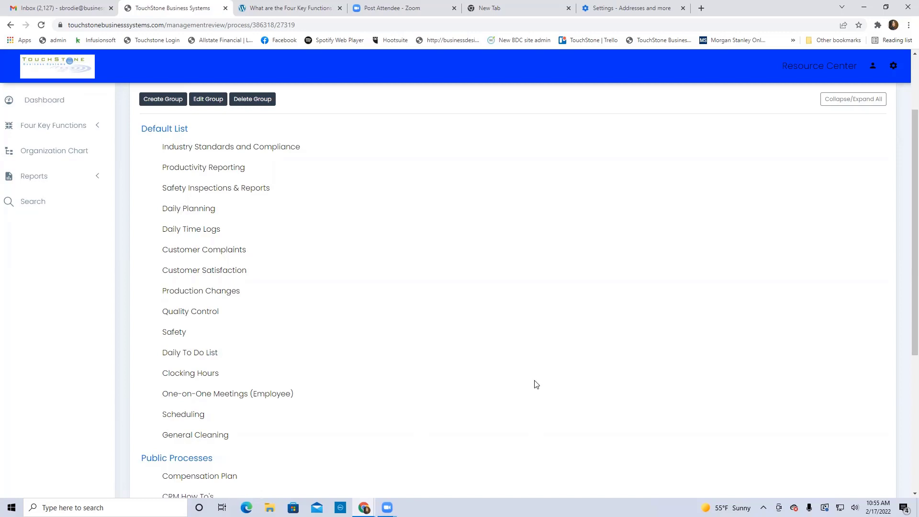
{"action": "scroll", "coordinate": [536, 385], "scroll_direction": "up", "scroll_amount": 1}
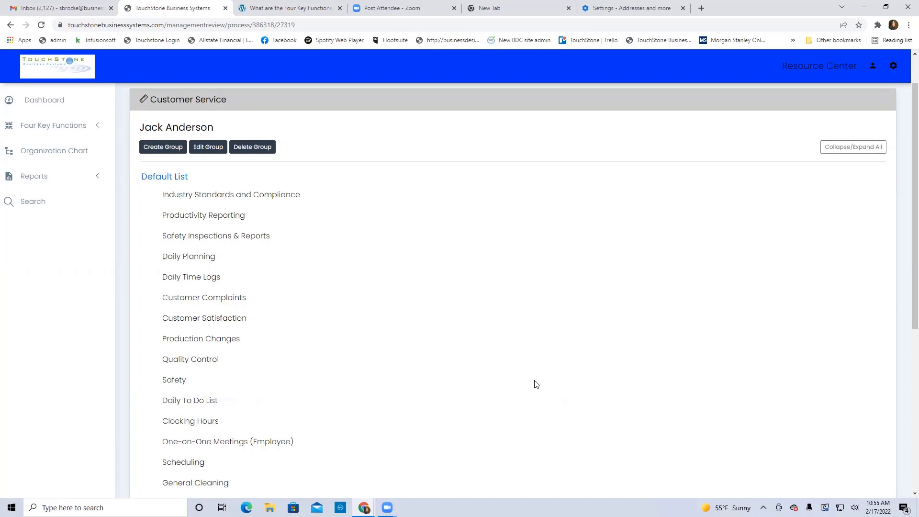
{"action": "scroll", "coordinate": [440, 330], "scroll_direction": "down", "scroll_amount": 1}
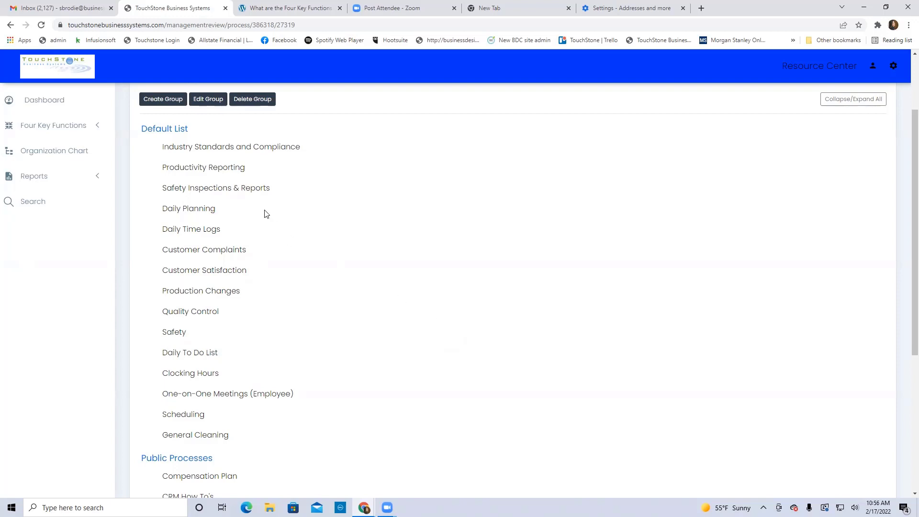
- Create a process group named "Week 1 (time planning)"
{"action": "left_click", "coordinate": [168, 101]}
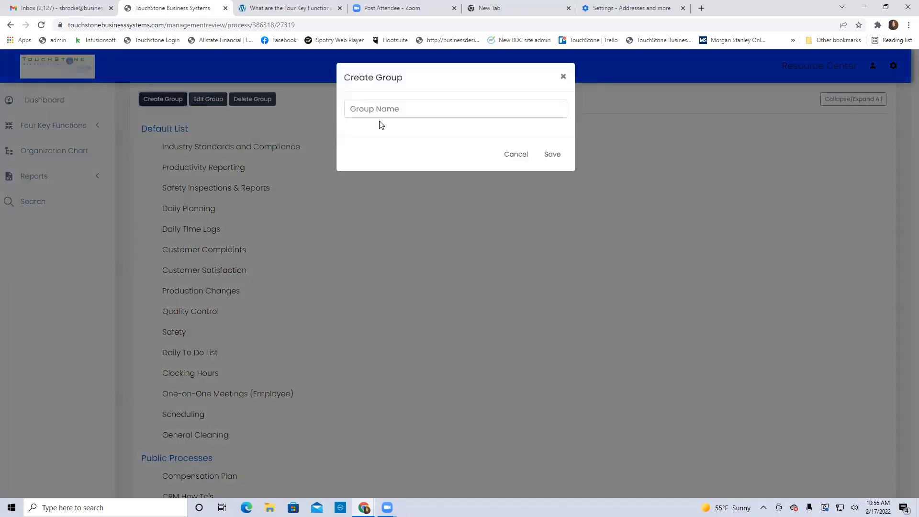
{"action": "left_click", "coordinate": [371, 109]}
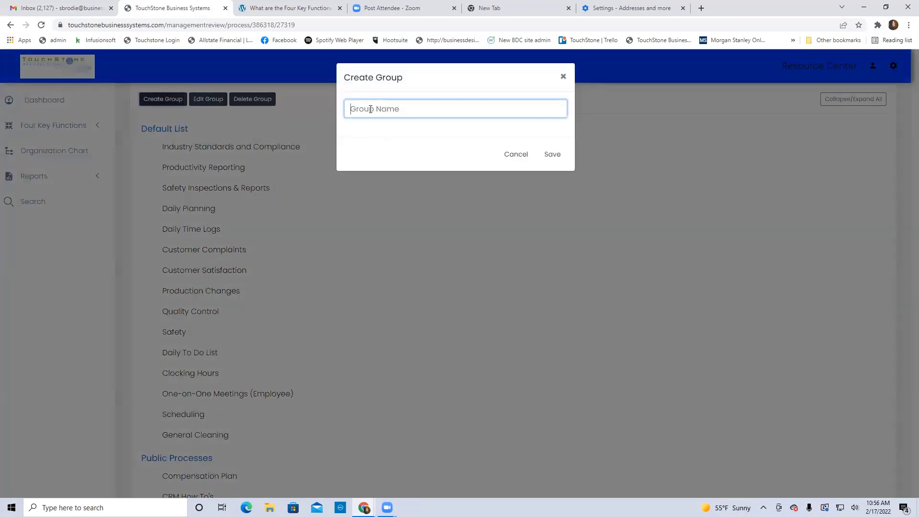
{"action": "type", "text": "Week 1"}
{"action": "type", "text": "(time planni"}
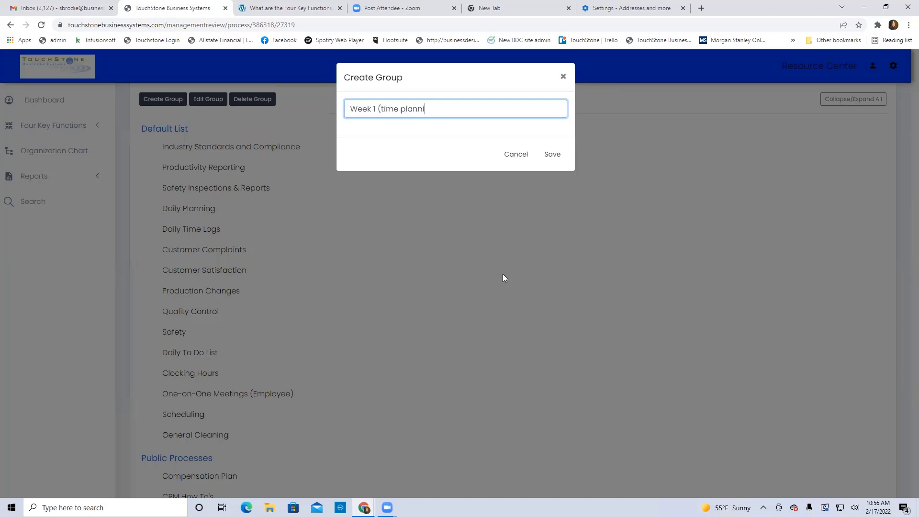
{"action": "type", "text": "ng)"}
{"action": "left_click", "coordinate": [553, 155]}
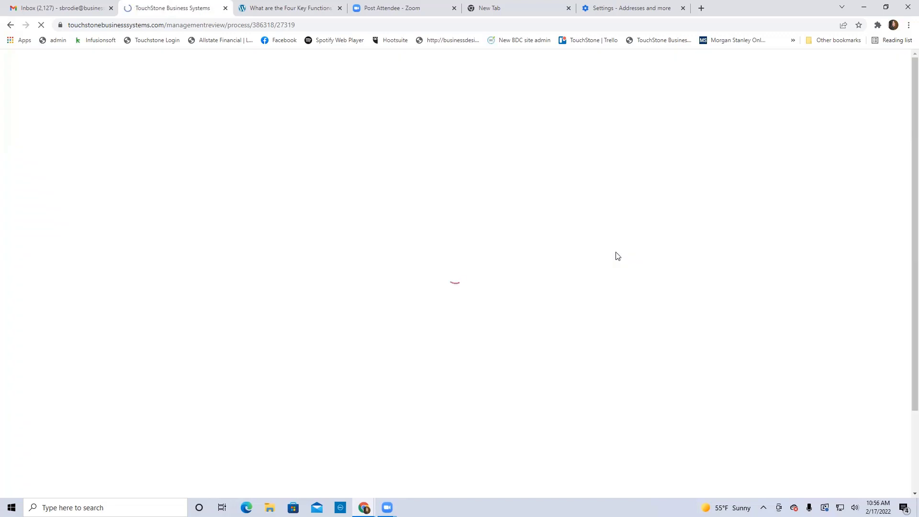
- Move Daily Planning and Daily Time Logs from the Default List into Week 1 (time planning), and place Clocking Hours between them
{"action": "scroll", "coordinate": [617, 256], "scroll_direction": "down", "scroll_amount": 3}
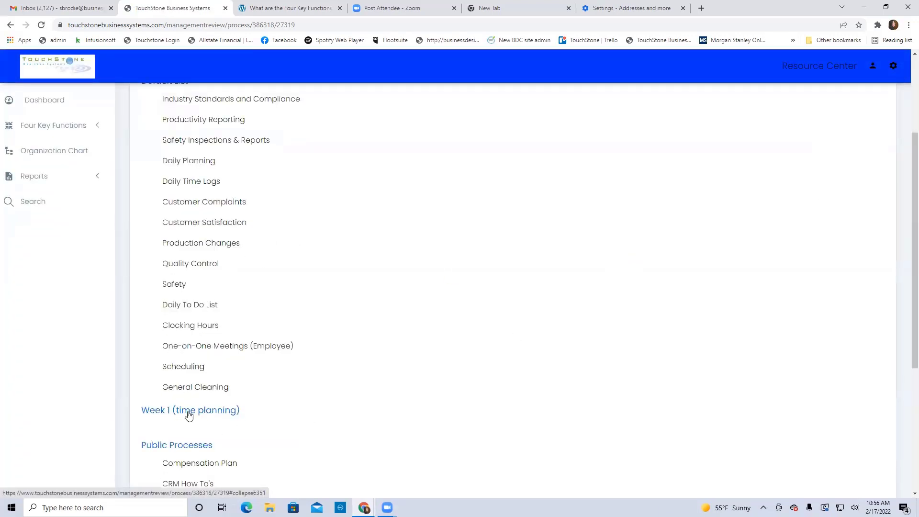
{"action": "scroll", "coordinate": [382, 413], "scroll_direction": "down", "scroll_amount": 1}
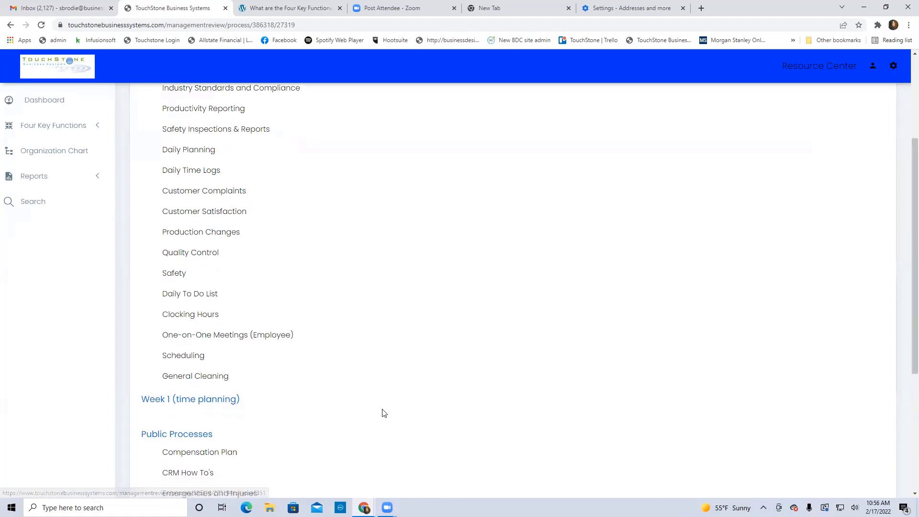
{"action": "scroll", "coordinate": [382, 412], "scroll_direction": "up", "scroll_amount": 2}
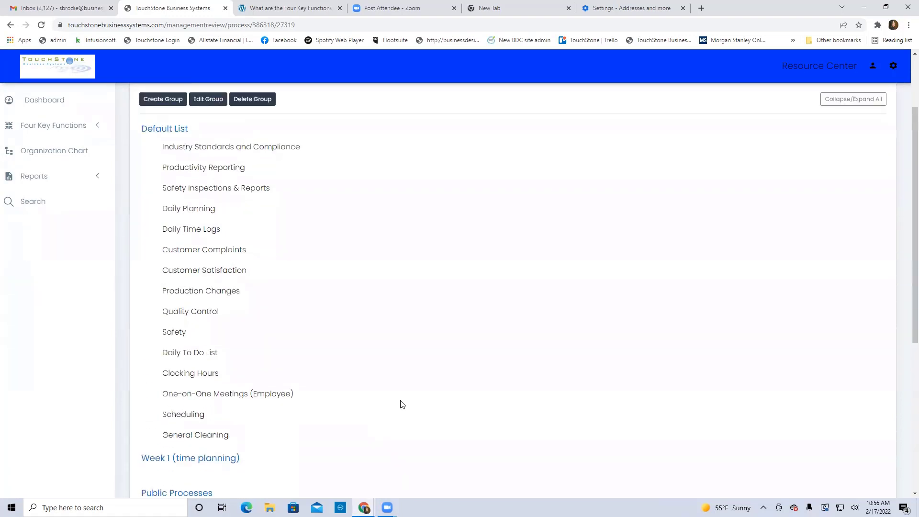
{"action": "left_click_drag", "start_coordinate": [190, 208], "coordinate": [200, 450]}
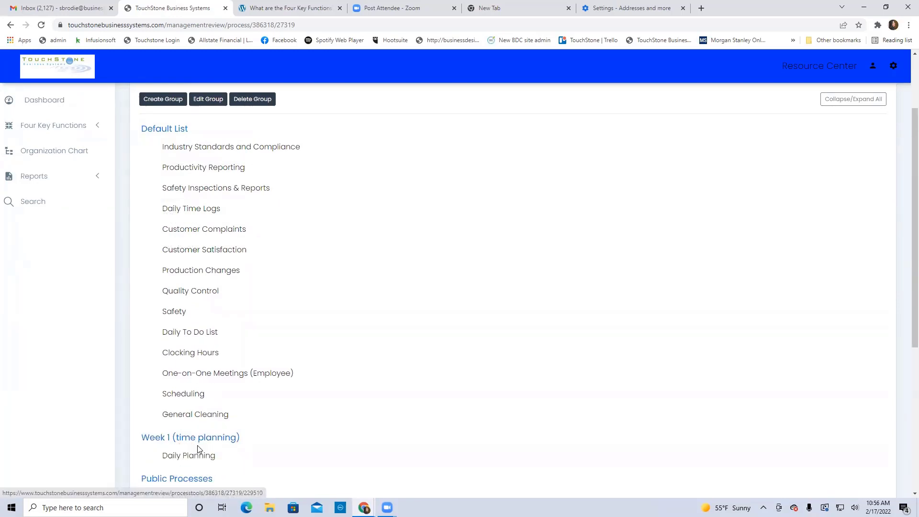
{"action": "left_click_drag", "start_coordinate": [194, 213], "coordinate": [202, 453]}
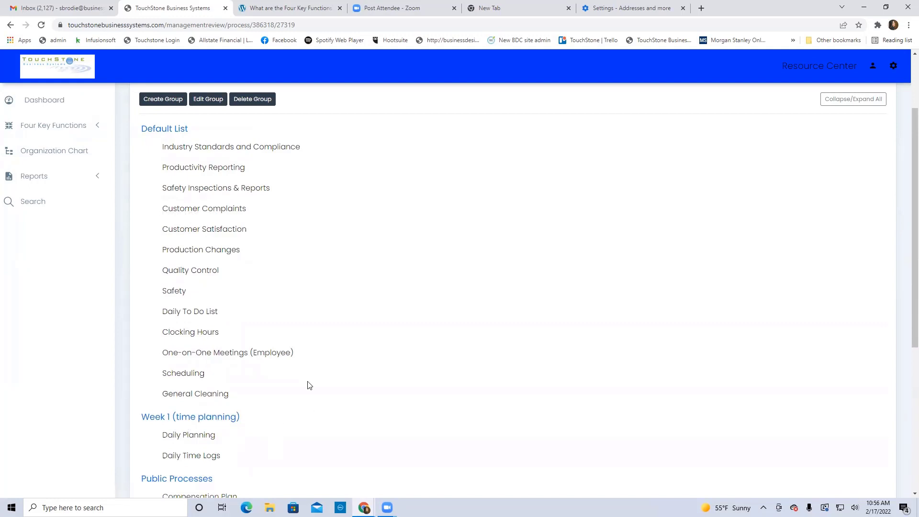
{"action": "left_click_drag", "start_coordinate": [195, 334], "coordinate": [215, 435]}
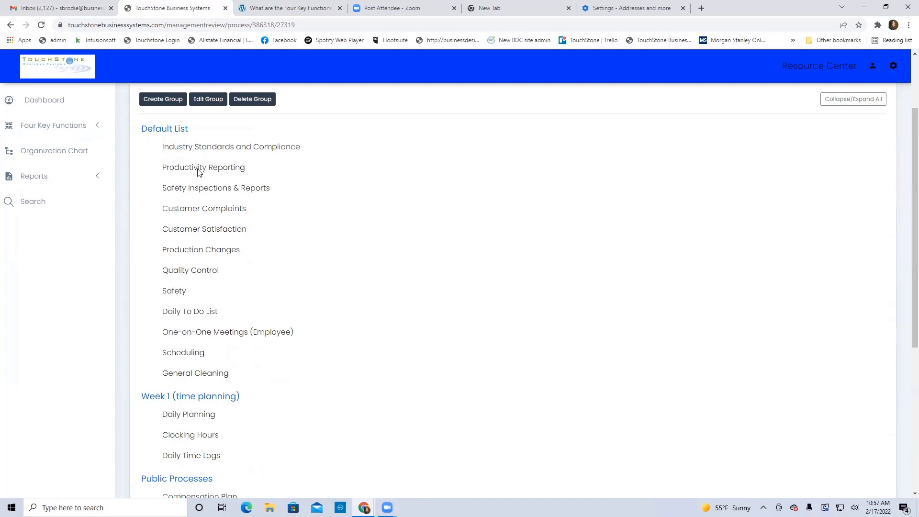
- Create a second process group named "Week 2 (CS processes)"
{"action": "left_click", "coordinate": [169, 99]}
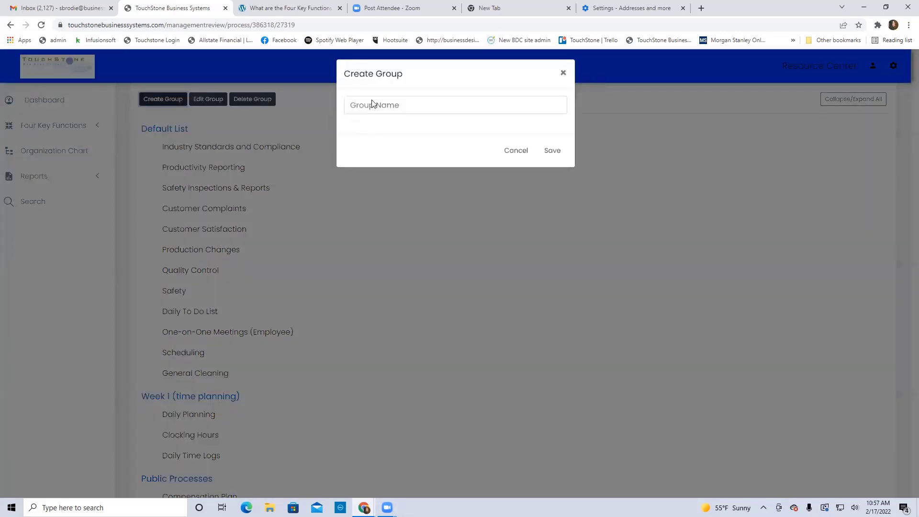
{"action": "left_click", "coordinate": [367, 109]}
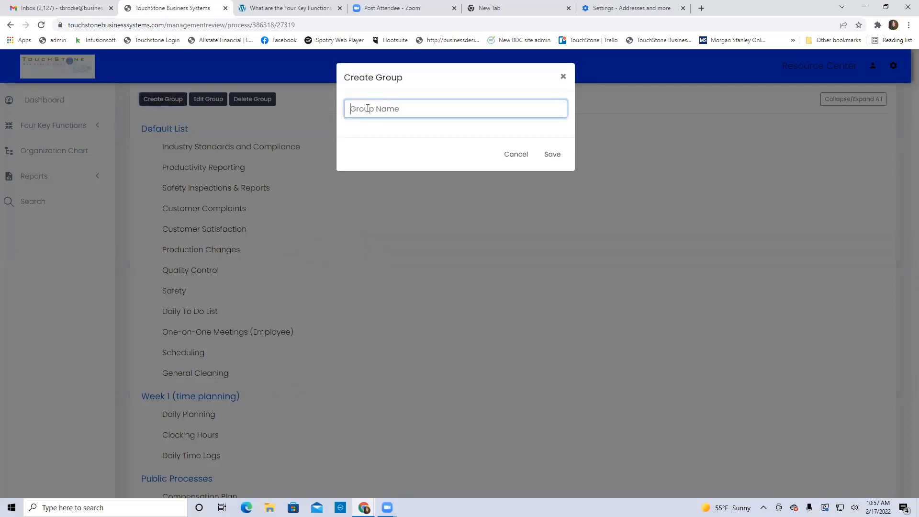
{"action": "type", "text": "Week 2 (CS processes)"}
{"action": "left_click", "coordinate": [551, 154]}
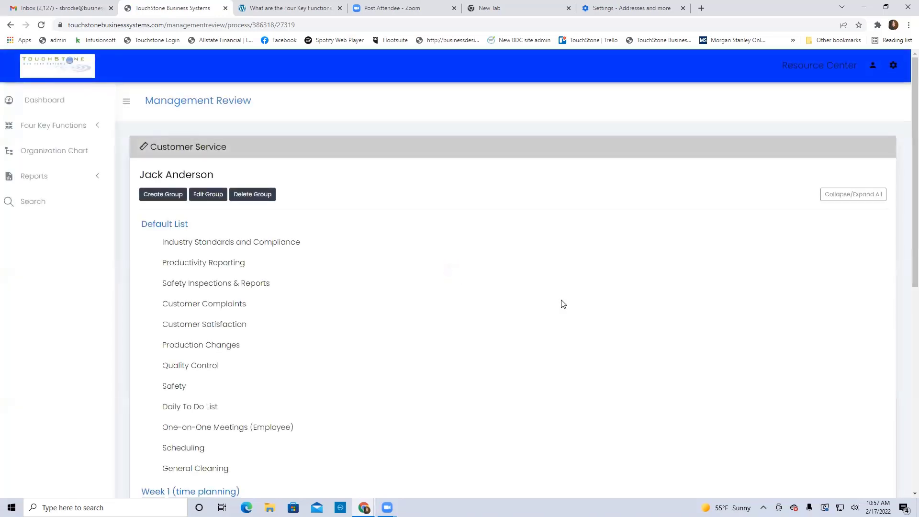
- Create a third process group named "Week 3 (admin)"
{"action": "left_click", "coordinate": [163, 100]}
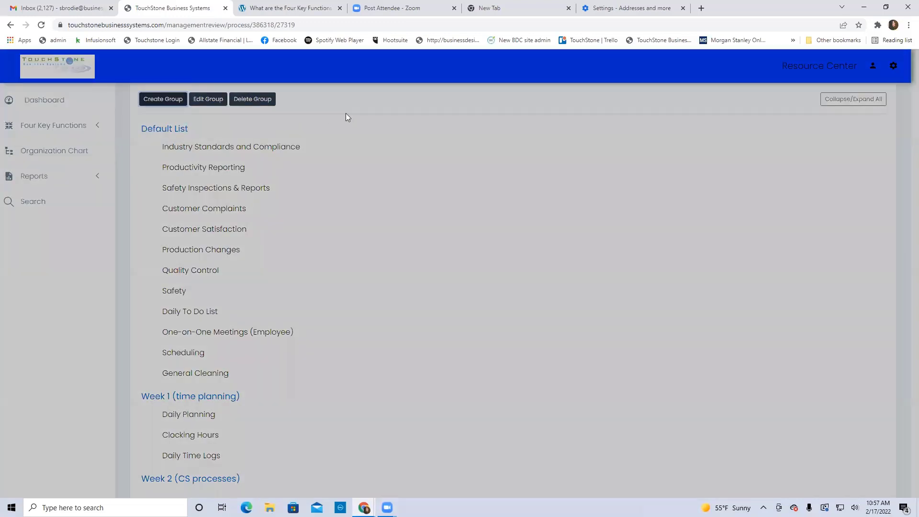
{"action": "type", "text": "Week 3"}
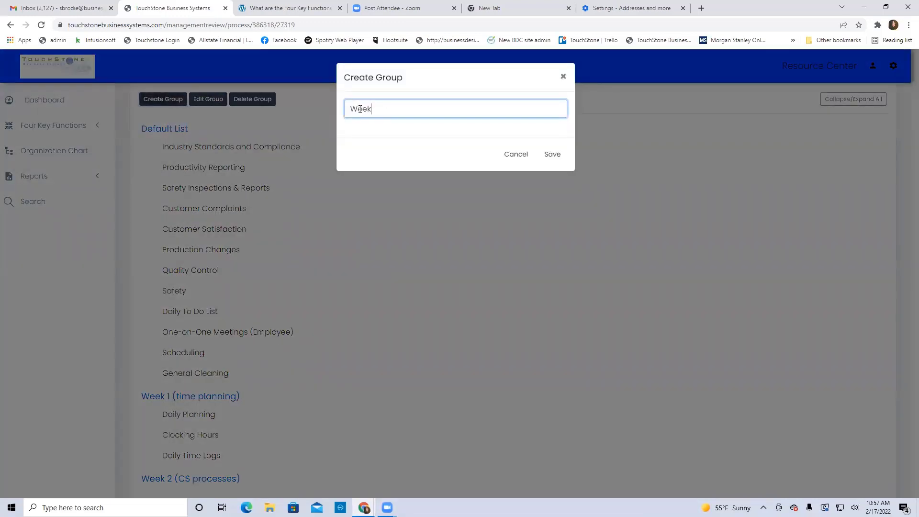
{"action": "type", "text": " (admin)"}
{"action": "left_click", "coordinate": [551, 155]}
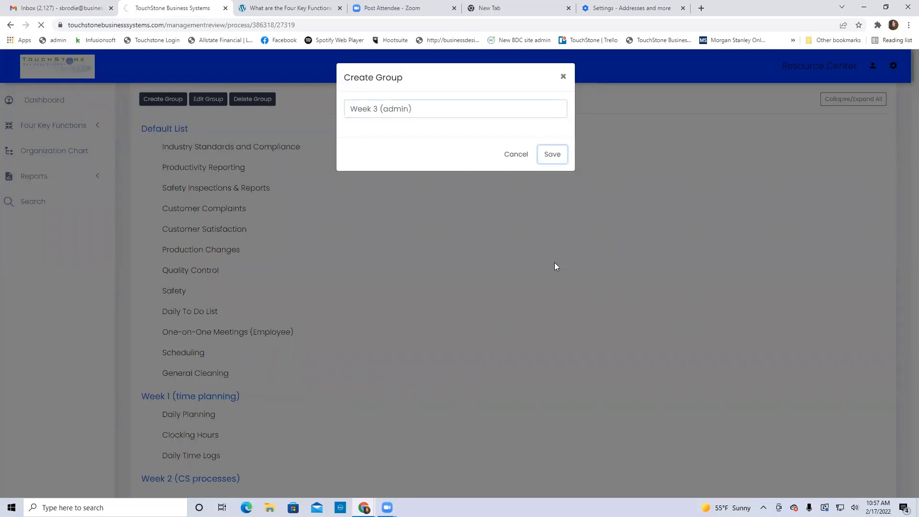
- Move Daily To Do List from the Default List into Week 1 (time planning), just above Daily Time Logs
{"action": "scroll", "coordinate": [538, 263], "scroll_direction": "down", "scroll_amount": 4}
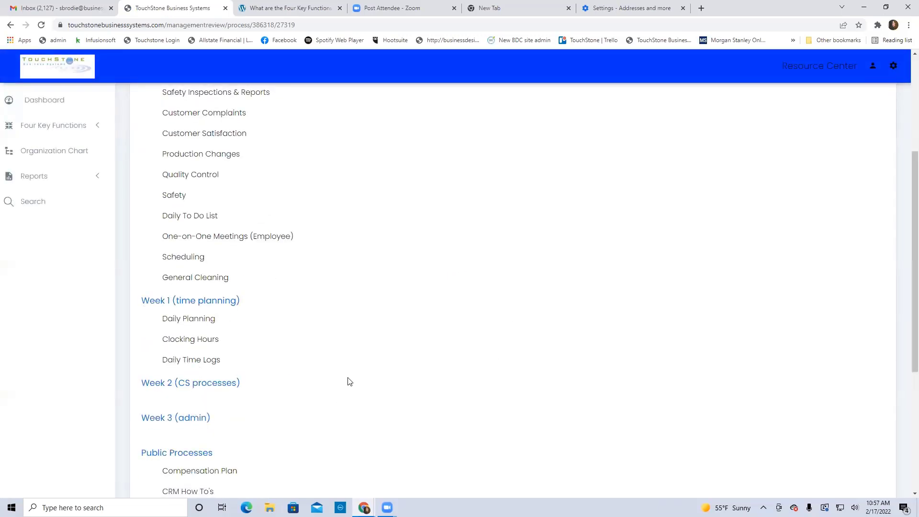
{"action": "scroll", "coordinate": [404, 363], "scroll_direction": "up", "scroll_amount": 1}
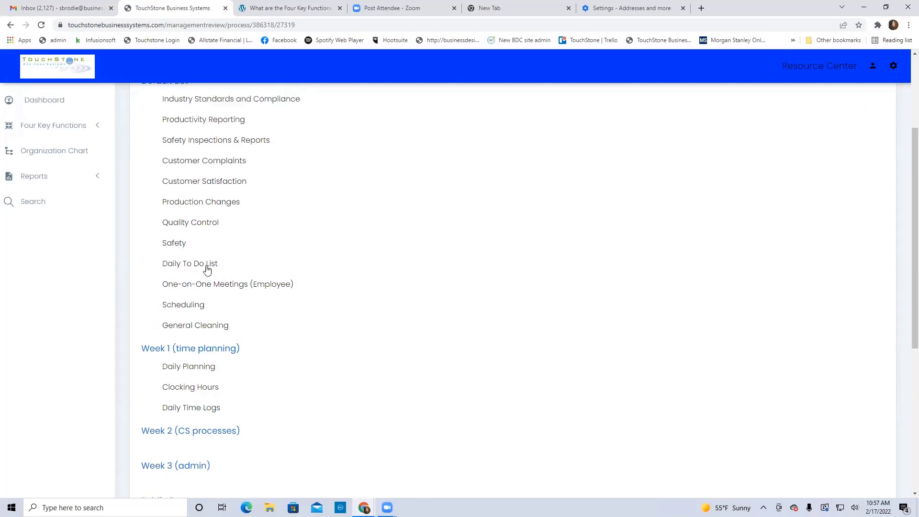
{"action": "left_click_drag", "start_coordinate": [208, 265], "coordinate": [203, 384]}
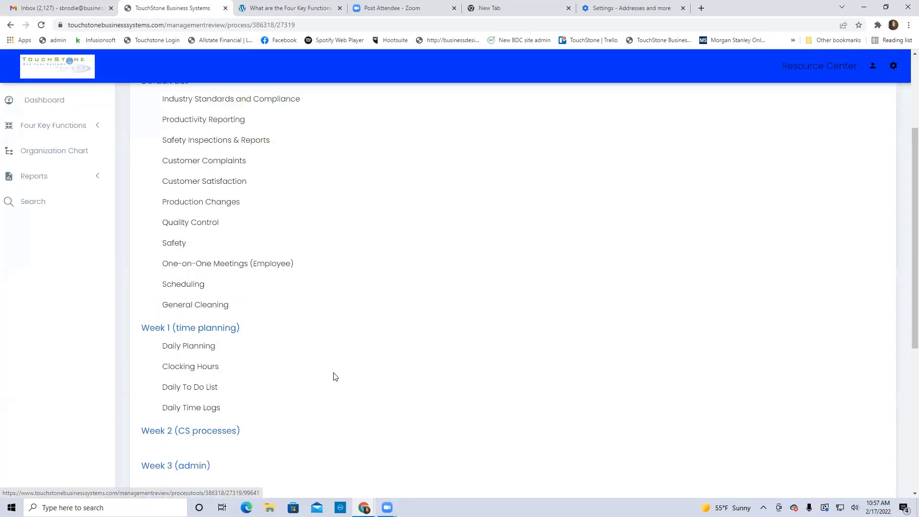
- Move Customer Complaints and Customer Satisfaction into Week 2 (CS processes), and place Productivity Reporting between them
{"action": "scroll", "coordinate": [334, 376], "scroll_direction": "down", "scroll_amount": 1}
{"action": "left_click_drag", "start_coordinate": [208, 113], "coordinate": [214, 372]}
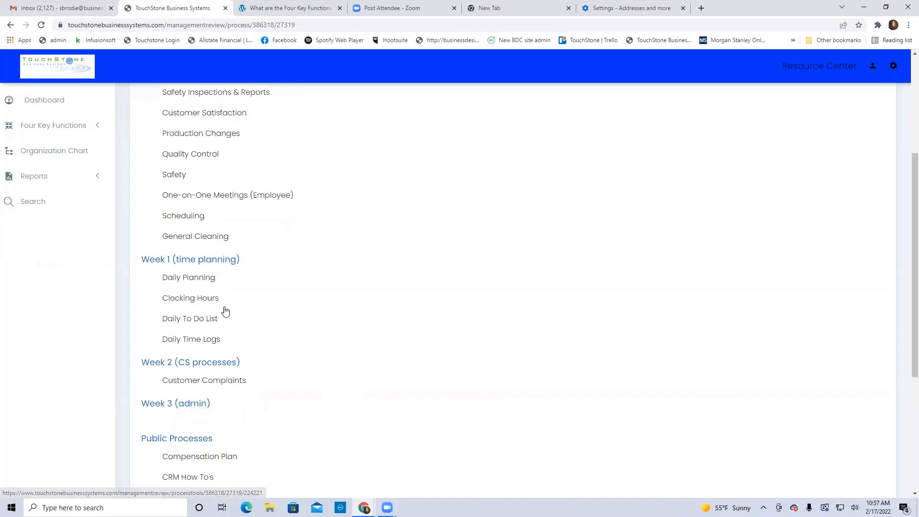
{"action": "left_click_drag", "start_coordinate": [226, 115], "coordinate": [236, 370]}
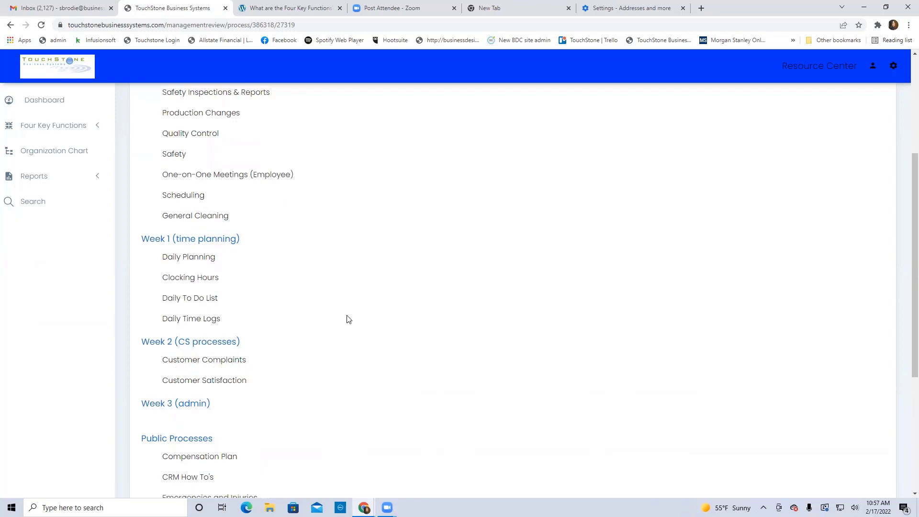
{"action": "scroll", "coordinate": [348, 320], "scroll_direction": "up", "scroll_amount": 1}
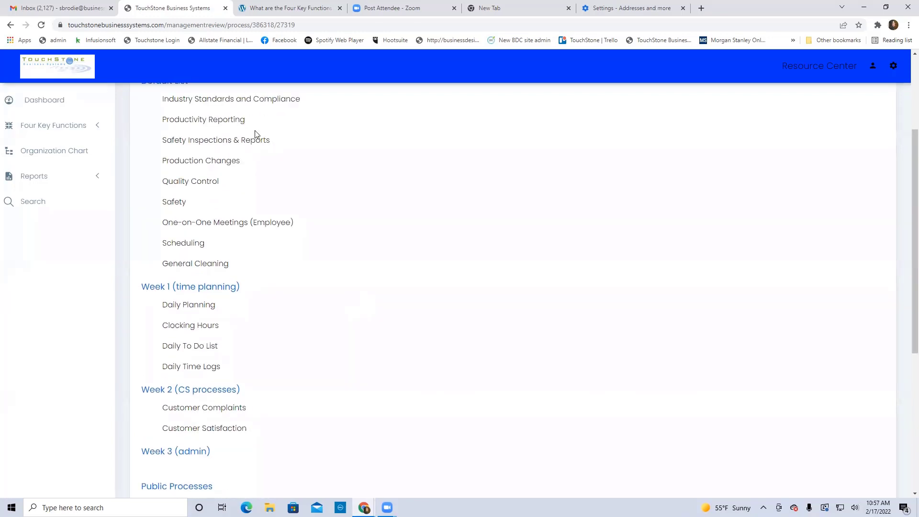
{"action": "left_click_drag", "start_coordinate": [230, 123], "coordinate": [258, 397]}
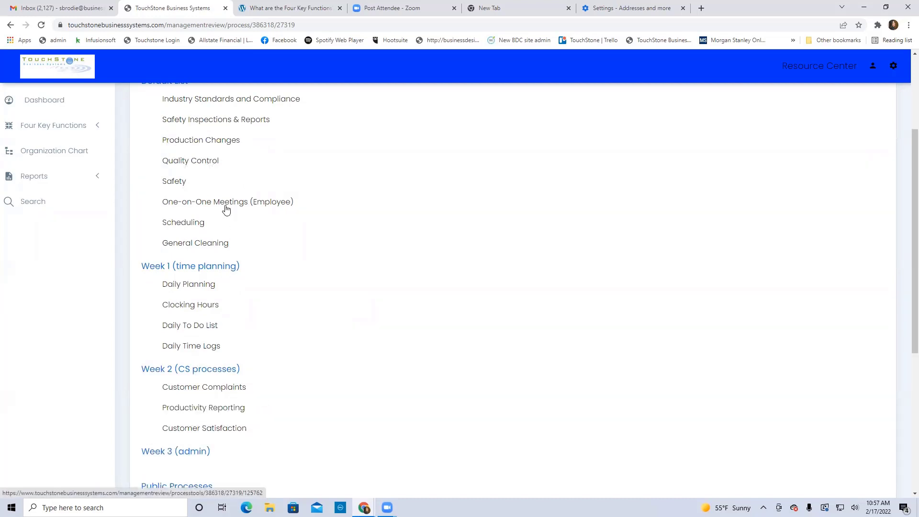
- Move One-on-One Meetings (Employee) and Scheduling into Week 3 (admin), and place Production Changes between them
{"action": "left_click_drag", "start_coordinate": [226, 205], "coordinate": [216, 446]}
{"action": "left_click_drag", "start_coordinate": [170, 211], "coordinate": [193, 447]}
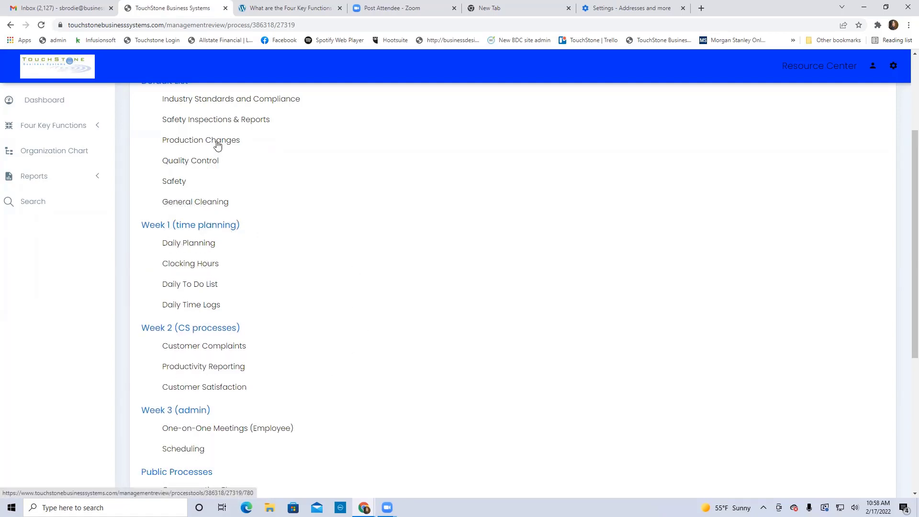
{"action": "left_click_drag", "start_coordinate": [216, 141], "coordinate": [232, 423]}
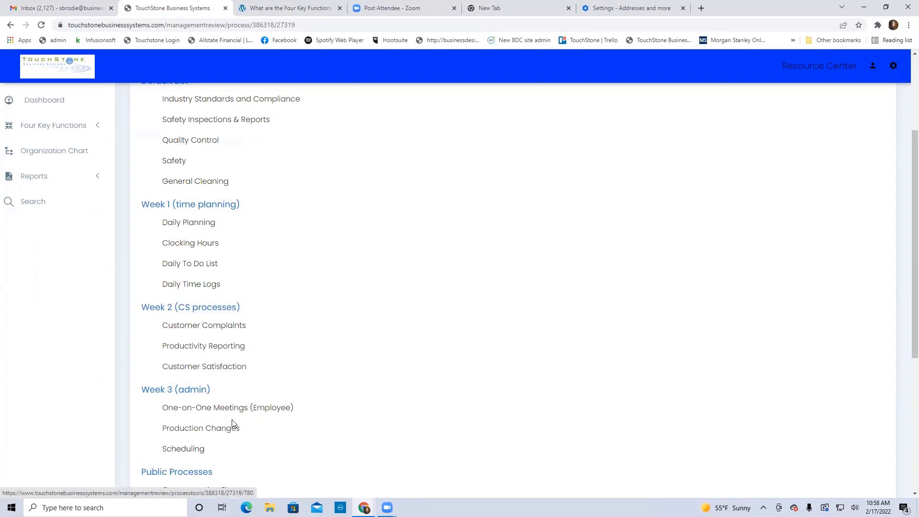
- Create a fourth process group named "Week 4 (on demand)"
{"action": "scroll", "coordinate": [343, 412], "scroll_direction": "up", "scroll_amount": 2}
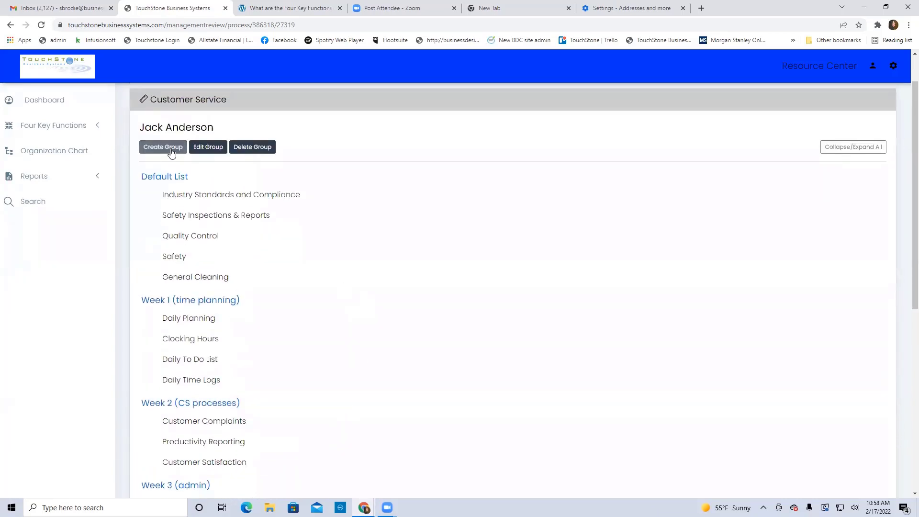
{"action": "left_click", "coordinate": [163, 146]}
{"action": "left_click", "coordinate": [392, 111]}
{"action": "type", "text": "W"}
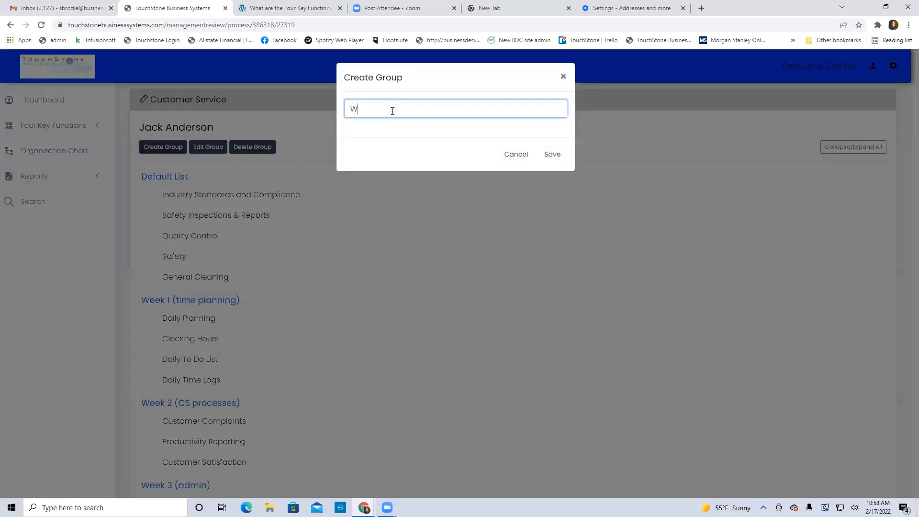
{"action": "type", "text": "eek 4 (mc)"}
{"action": "left_click", "coordinate": [393, 110]}
{"action": "type", "text": "i"}
{"action": "key", "text": "Delete"}
{"action": "key", "text": "BackSpace"}
{"action": "key", "text": "BackSpace"}
{"action": "type", "text": "on demand"}
{"action": "left_click", "coordinate": [555, 156]}
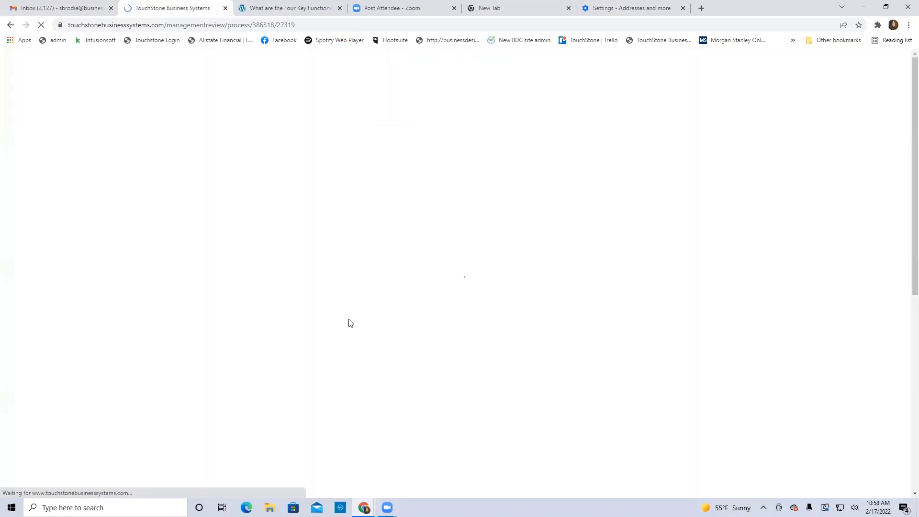
{"action": "scroll", "coordinate": [418, 330], "scroll_direction": "down", "scroll_amount": 3}
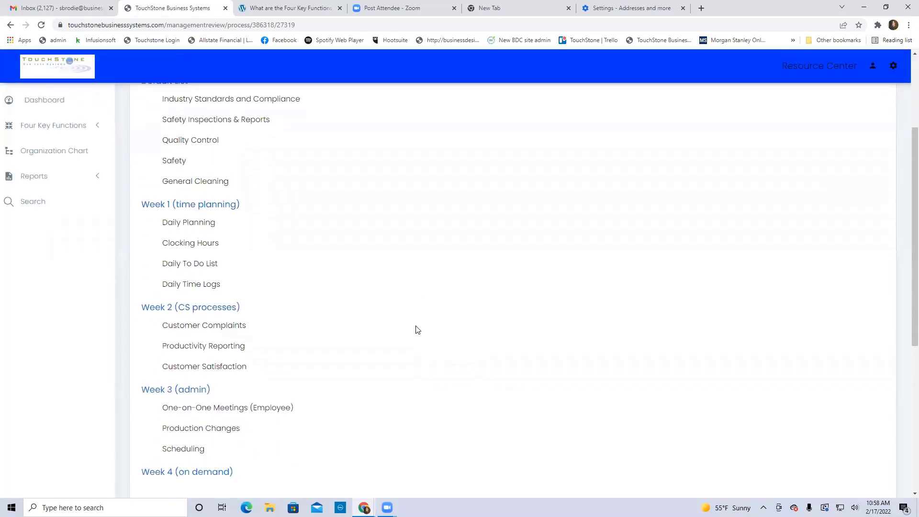
- Move Safety and Quality Control into Week 4 (on demand), and General Cleaning into Week 2 (CS processes) just above Customer Satisfaction
{"action": "scroll", "coordinate": [418, 331], "scroll_direction": "down", "scroll_amount": 1}
{"action": "scroll", "coordinate": [417, 328], "scroll_direction": "up", "scroll_amount": 1}
{"action": "left_click_drag", "start_coordinate": [173, 161], "coordinate": [180, 266]}
{"action": "left_click_drag", "start_coordinate": [201, 473], "coordinate": [182, 472]}
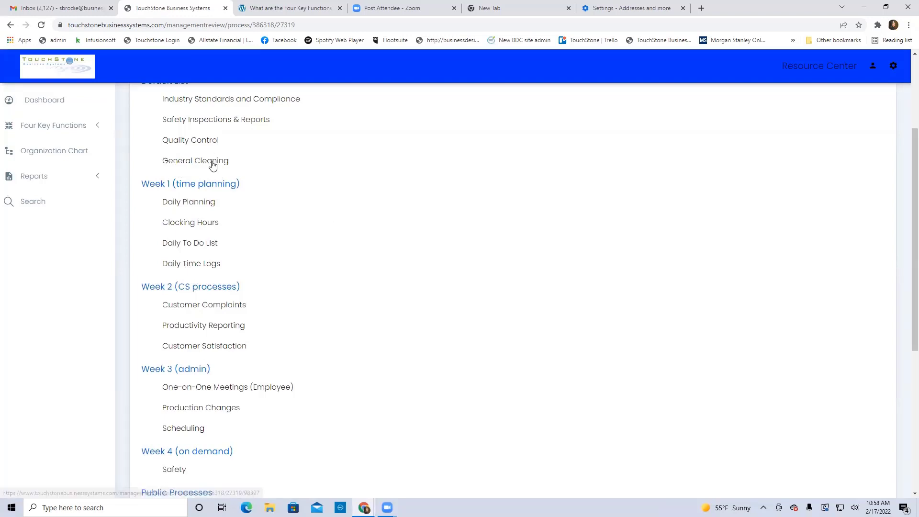
{"action": "left_click_drag", "start_coordinate": [213, 160], "coordinate": [213, 325]}
{"action": "left_click_drag", "start_coordinate": [206, 145], "coordinate": [211, 468]}
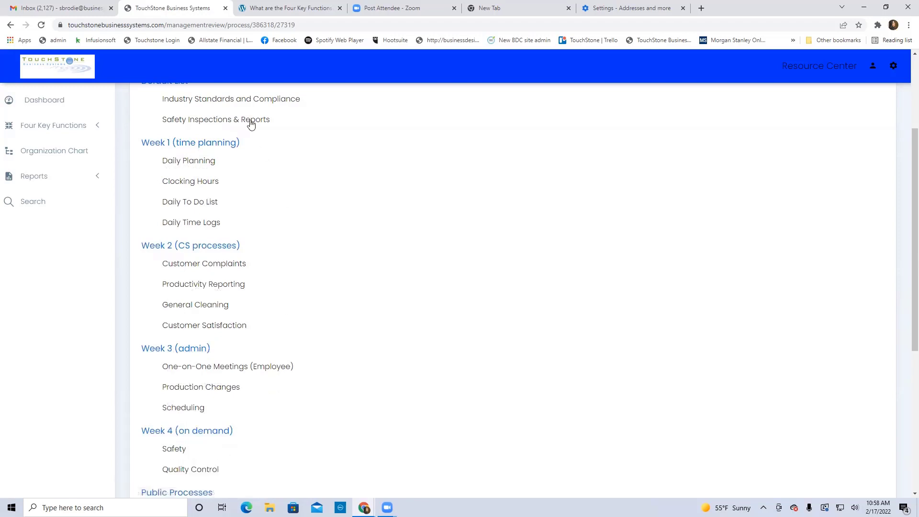
- Move Safety Inspections & Reports into Week 3 above Scheduling and Industry Standards and Compliance into Week 4, and reload the page to check the grouping
{"action": "left_click_drag", "start_coordinate": [249, 121], "coordinate": [238, 377]}
{"action": "scroll", "coordinate": [261, 156], "scroll_direction": "up", "scroll_amount": 1}
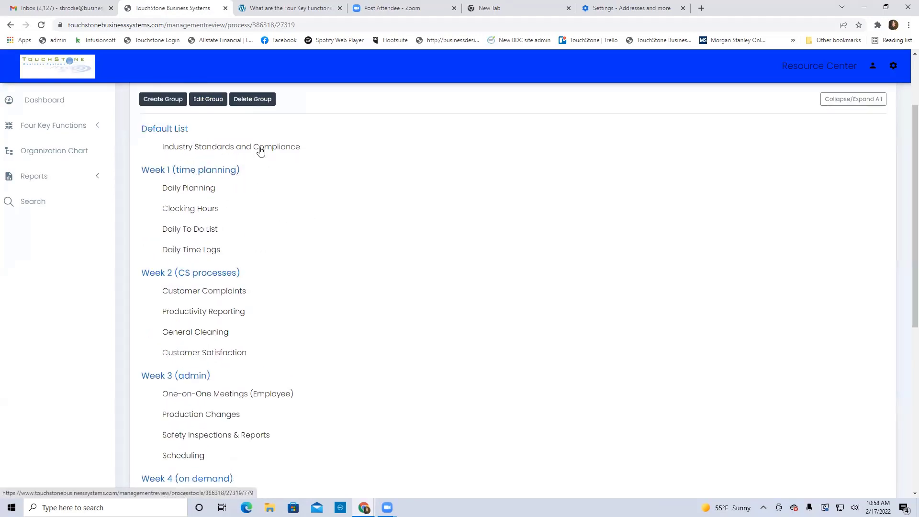
{"action": "left_click_drag", "start_coordinate": [261, 155], "coordinate": [257, 438]}
{"action": "scroll", "coordinate": [250, 384], "scroll_direction": "down", "scroll_amount": 2}
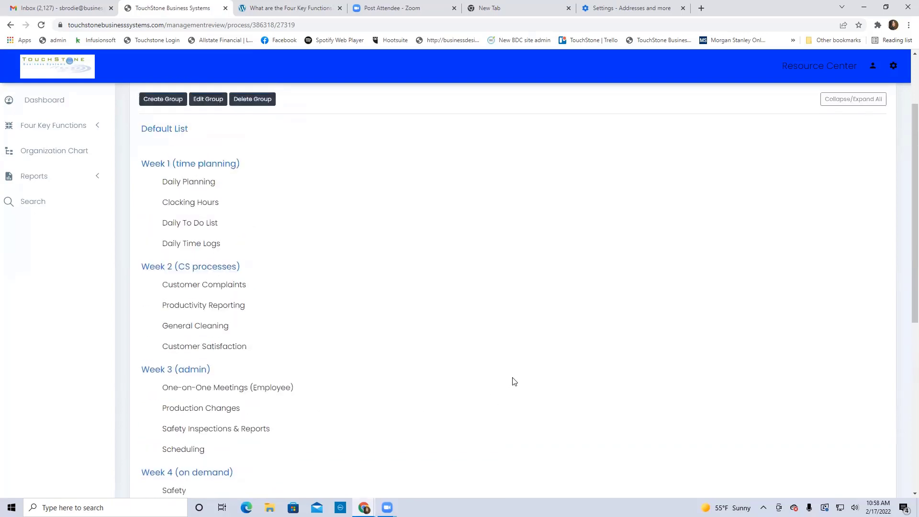
{"action": "left_click", "coordinate": [41, 25]}
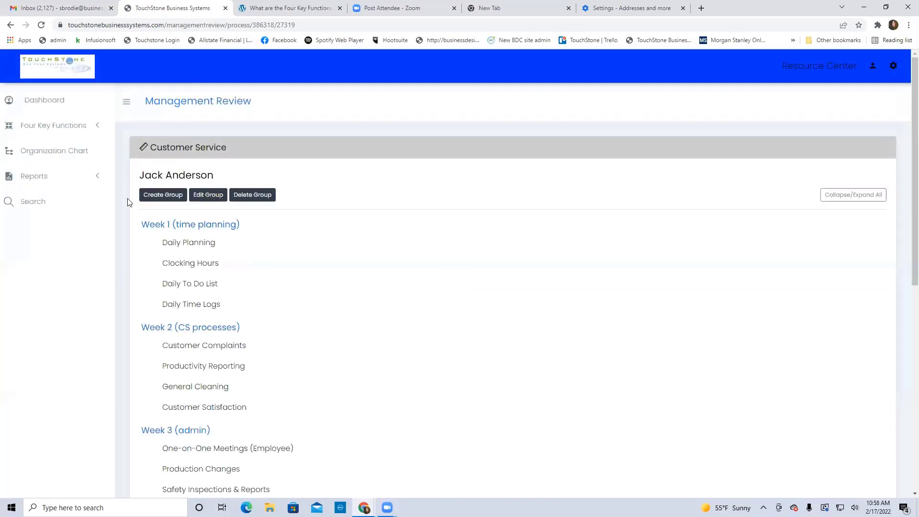
{"action": "scroll", "coordinate": [470, 292], "scroll_direction": "down", "scroll_amount": 2}
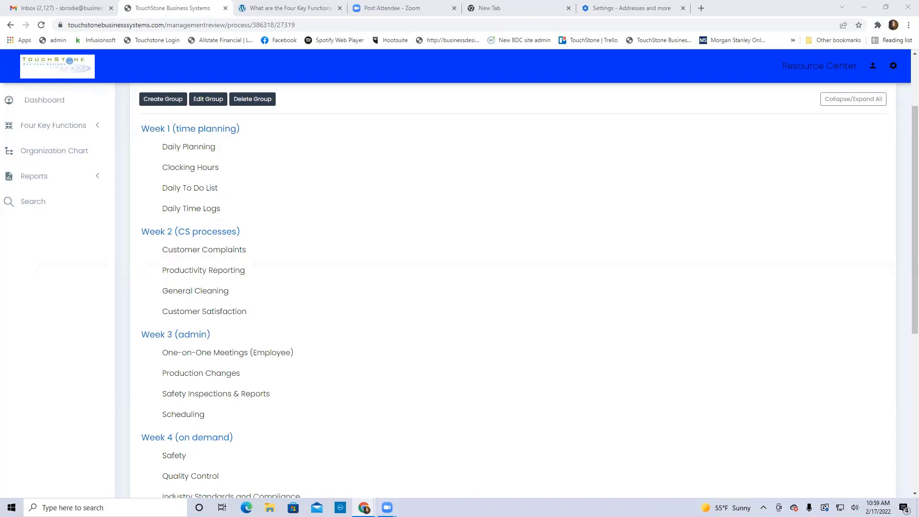
- Switch to the employee's incognito window, maximize it, and review the Customer Service process groups in the Control Panel
{"action": "left_click_drag", "start_coordinate": [422, 39], "coordinate": [535, 47]}
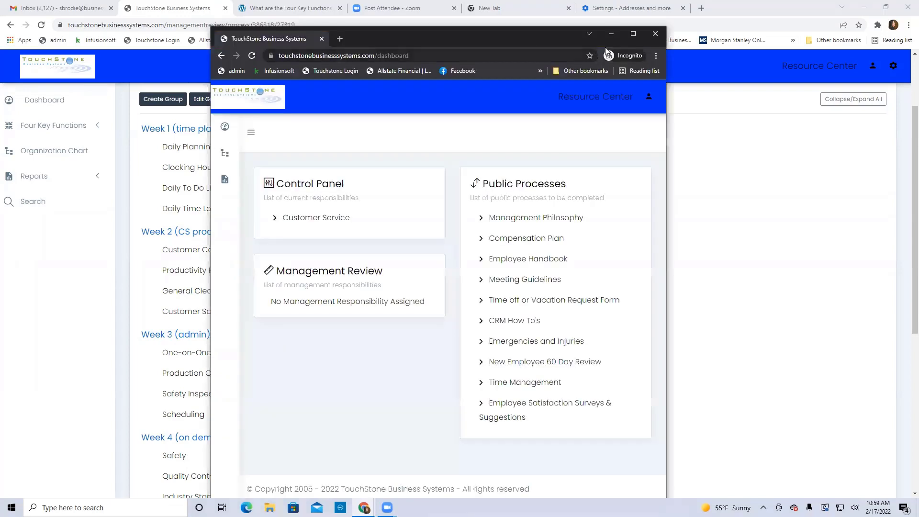
{"action": "left_click", "coordinate": [635, 34]}
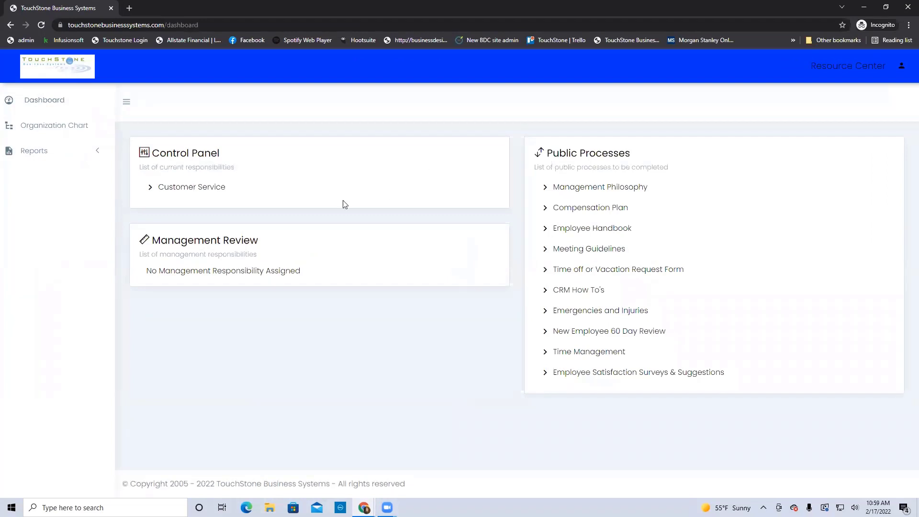
{"action": "left_click", "coordinate": [186, 189]}
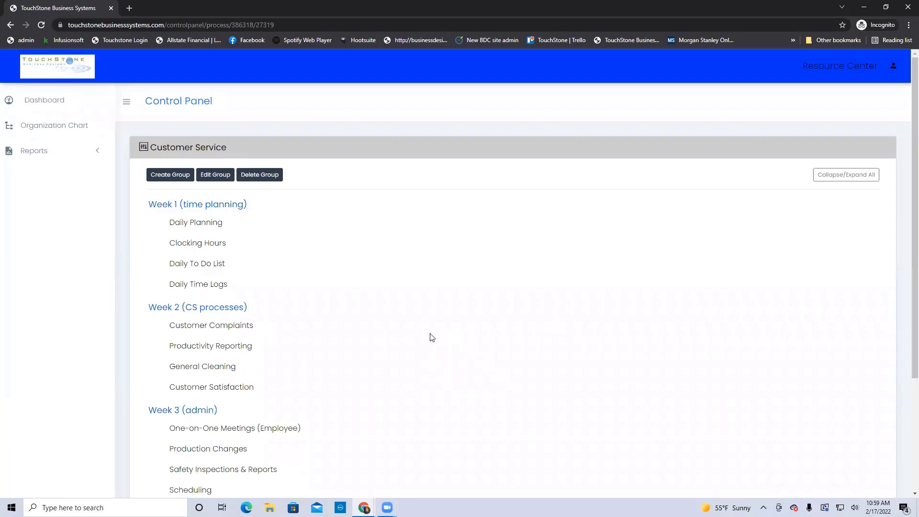
{"action": "scroll", "coordinate": [432, 338], "scroll_direction": "down", "scroll_amount": 2}
{"action": "scroll", "coordinate": [432, 338], "scroll_direction": "up", "scroll_amount": 1}
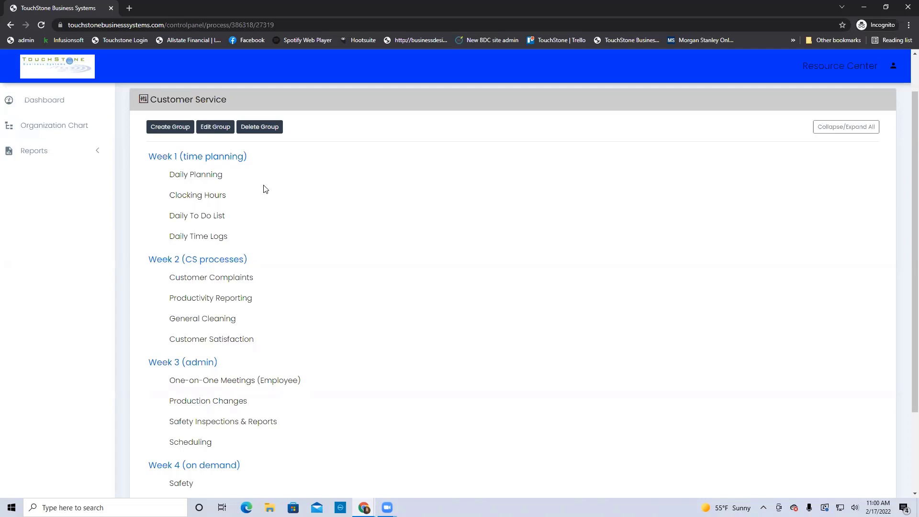
- Open the Daily Planning work plan from Week 1 (time planning) and read through its tasks and expectations
{"action": "left_click", "coordinate": [209, 176]}
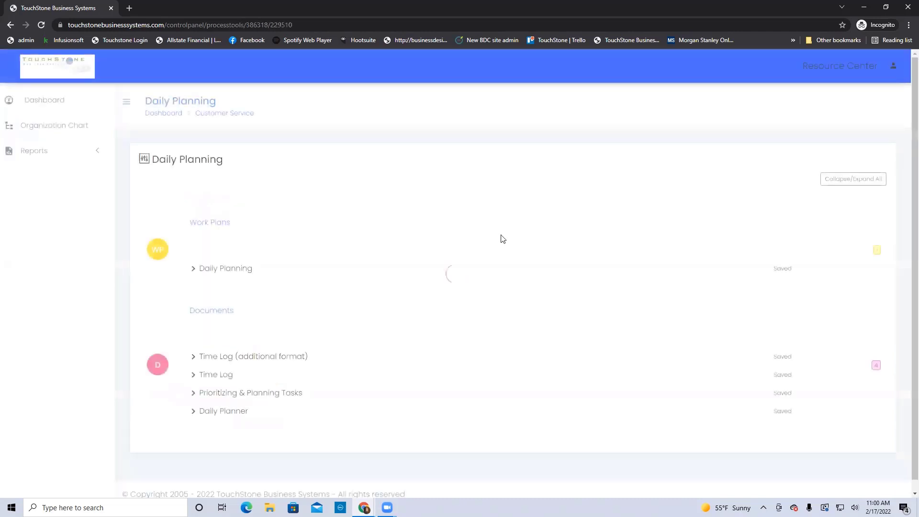
{"action": "left_click", "coordinate": [241, 271]}
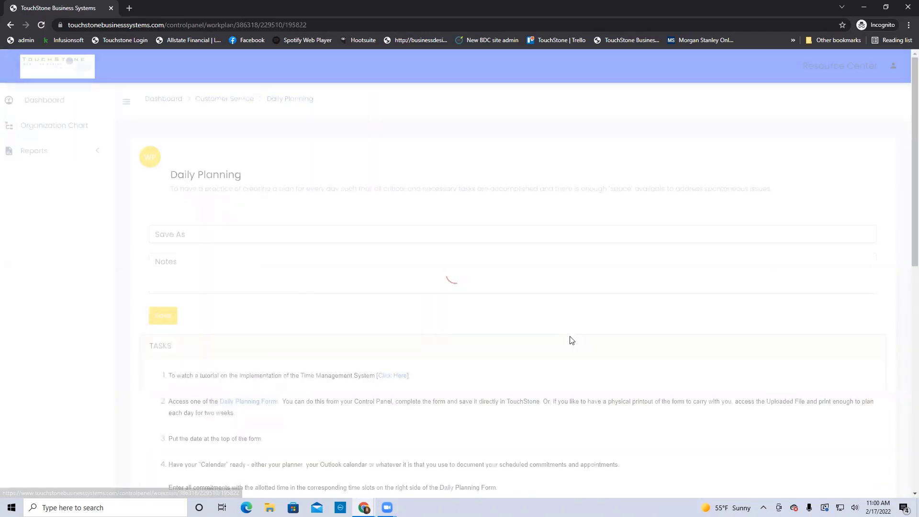
{"action": "scroll", "coordinate": [571, 340], "scroll_direction": "down", "scroll_amount": 4}
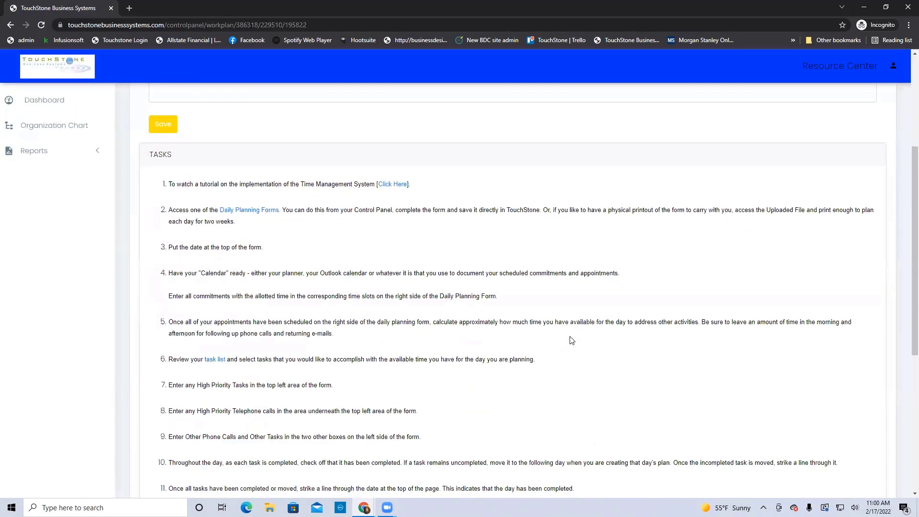
{"action": "scroll", "coordinate": [571, 340], "scroll_direction": "down", "scroll_amount": 1}
{"action": "scroll", "coordinate": [571, 339], "scroll_direction": "down", "scroll_amount": 2}
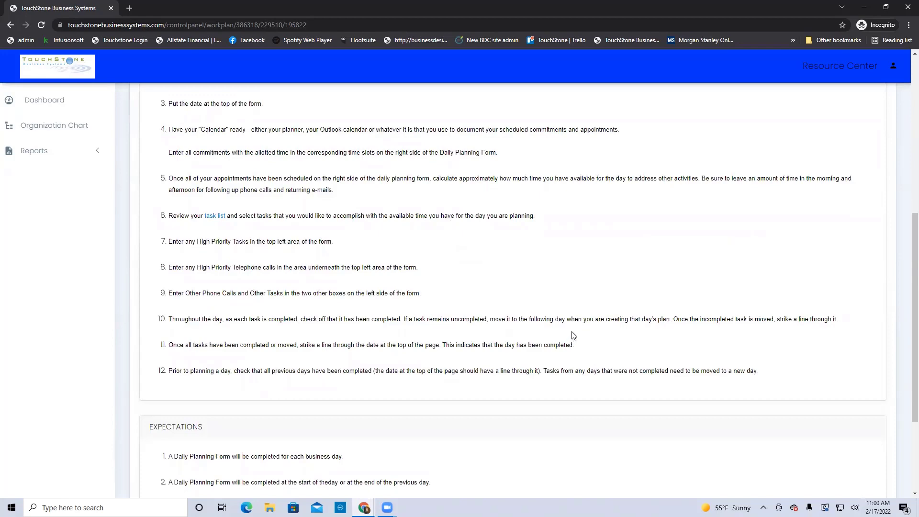
{"action": "scroll", "coordinate": [592, 319], "scroll_direction": "up", "scroll_amount": 2}
{"action": "scroll", "coordinate": [592, 321], "scroll_direction": "up", "scroll_amount": 2}
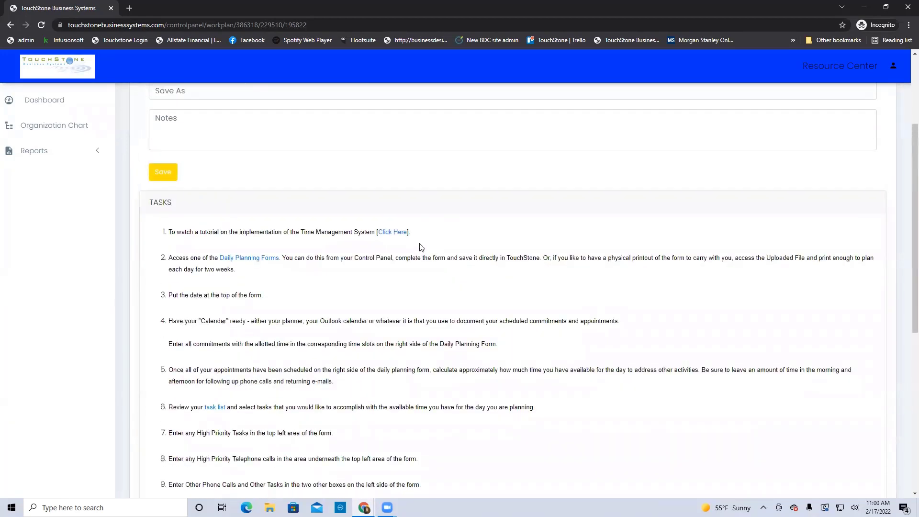
{"action": "scroll", "coordinate": [653, 297], "scroll_direction": "up", "scroll_amount": 2}
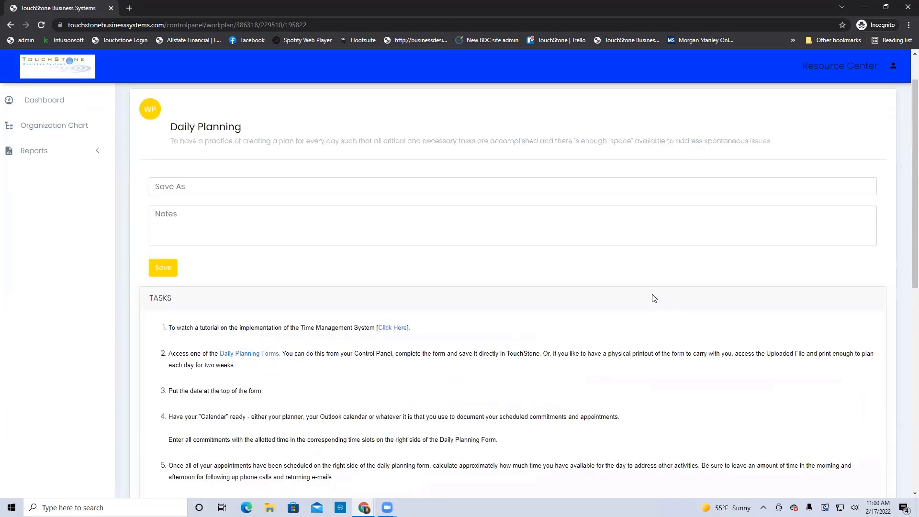
- Save the Daily Planning work plan under the title "done"
{"action": "left_click", "coordinate": [171, 187]}
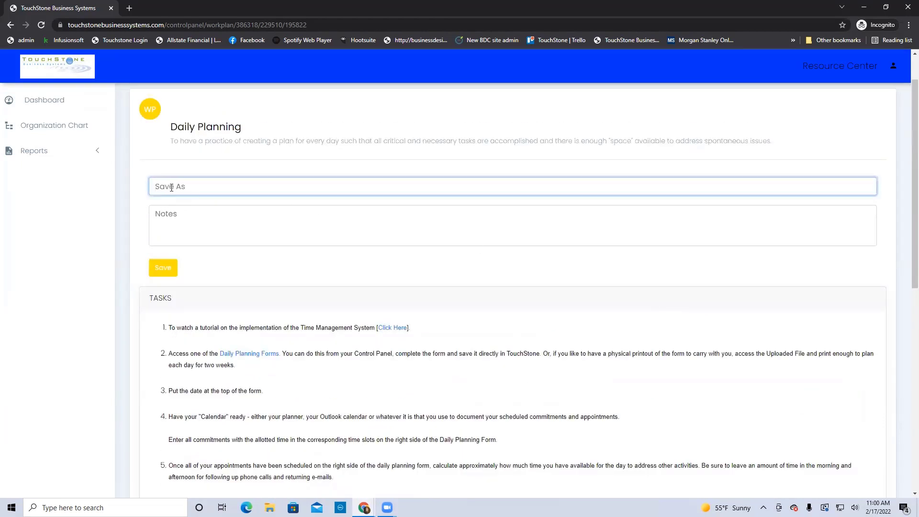
{"action": "type", "text": "done"}
{"action": "left_click", "coordinate": [159, 267]}
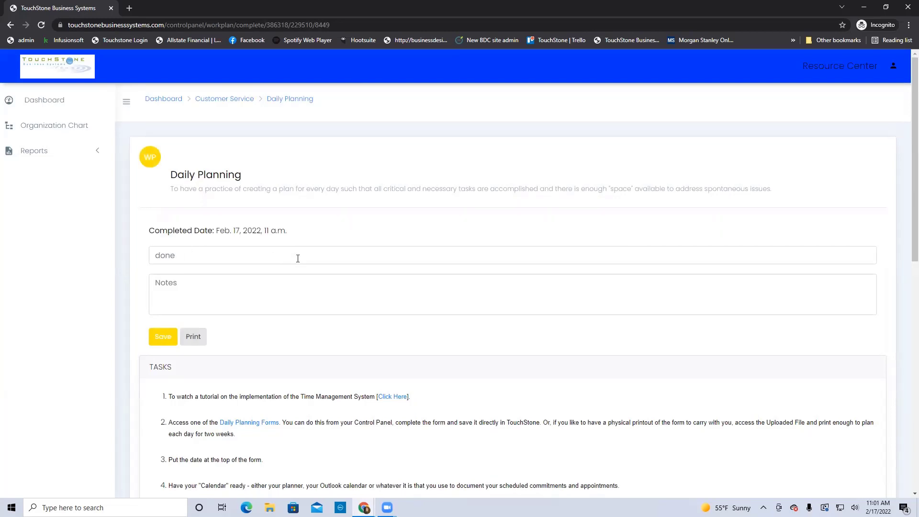
- Save the Time Log (additional format) document of Daily Planning as "done", and return to the Customer Service process list
{"action": "left_click", "coordinate": [294, 101]}
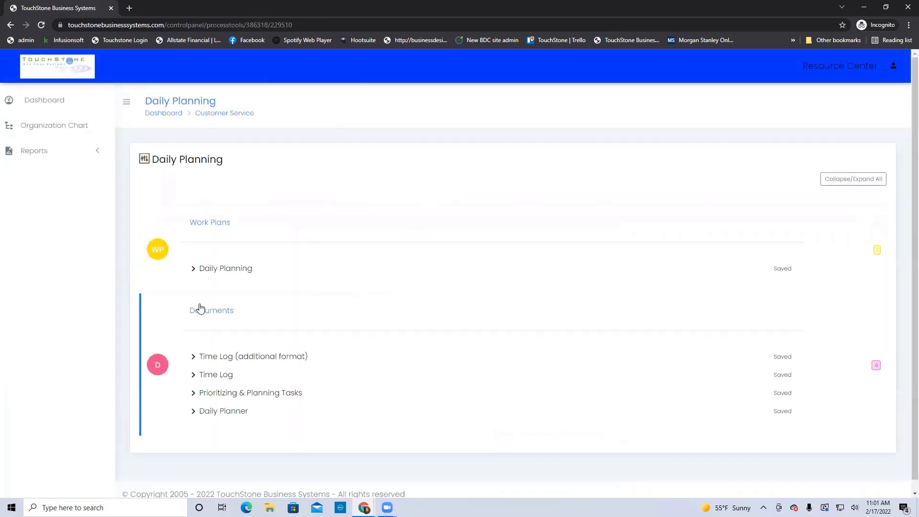
{"action": "left_click", "coordinate": [221, 356]}
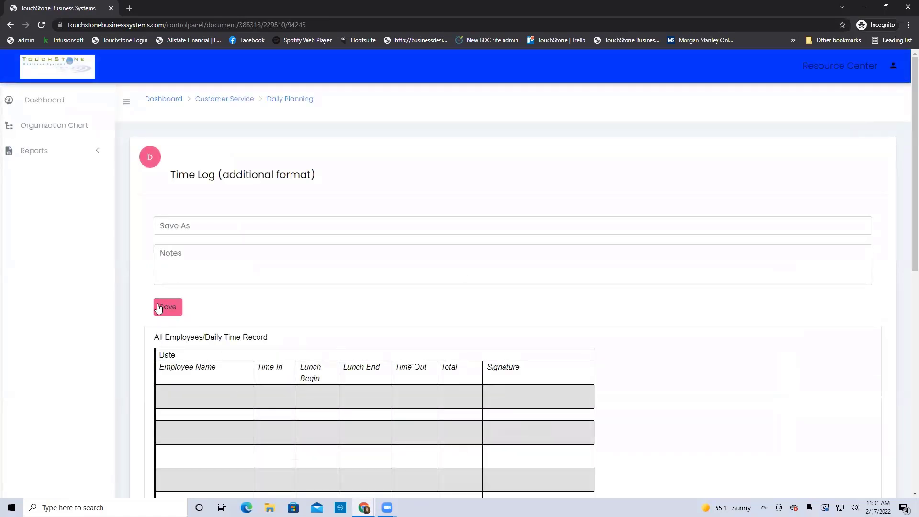
{"action": "left_click", "coordinate": [176, 223]}
{"action": "type", "text": "done"}
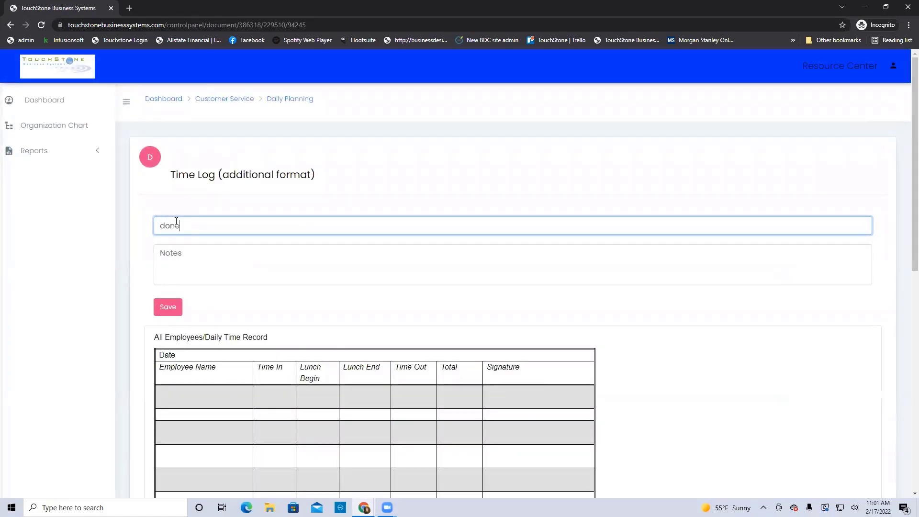
{"action": "left_click", "coordinate": [169, 307]}
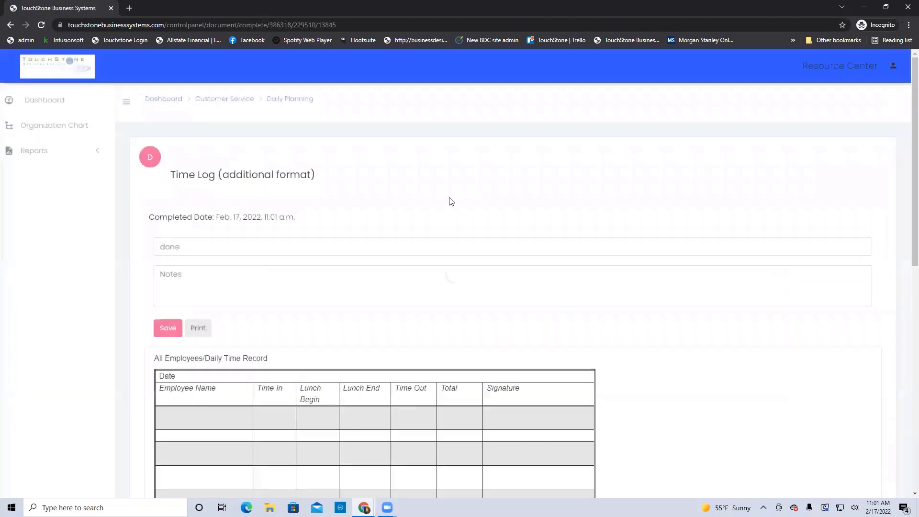
{"action": "left_click", "coordinate": [204, 99]}
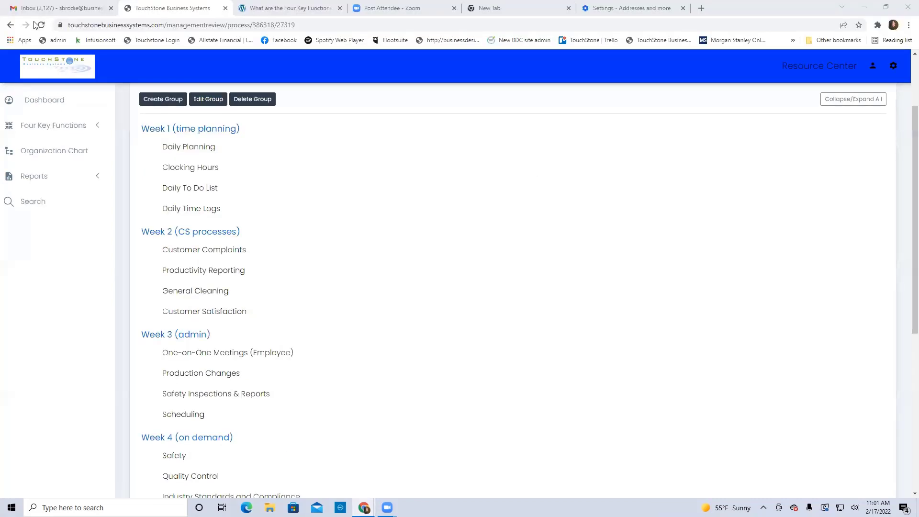
- Switch back to the manager's browser window, reload it, and open the Management Review report form
{"action": "left_click", "coordinate": [40, 25]}
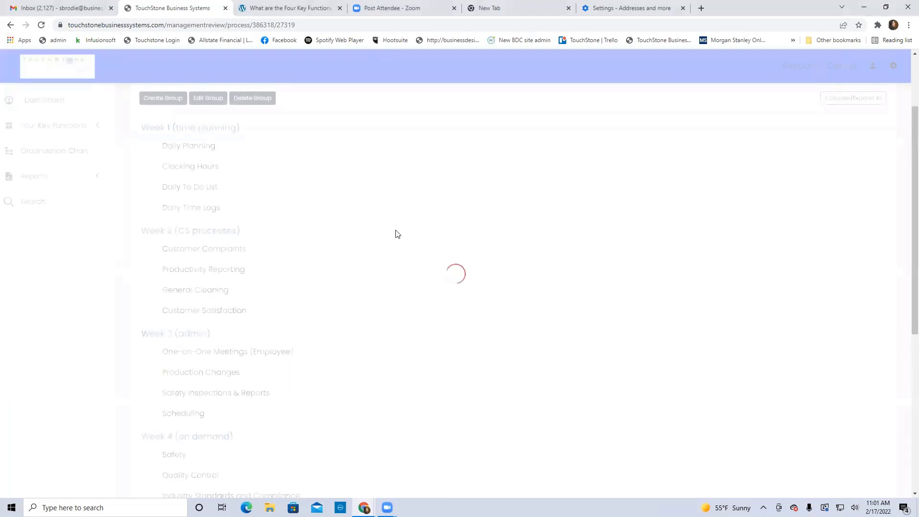
{"action": "left_click", "coordinate": [47, 99]}
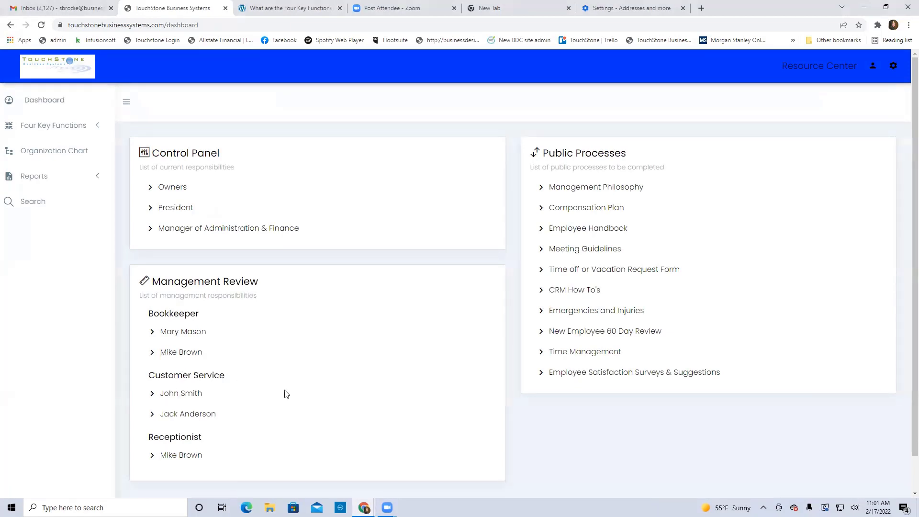
{"action": "left_click", "coordinate": [34, 178]}
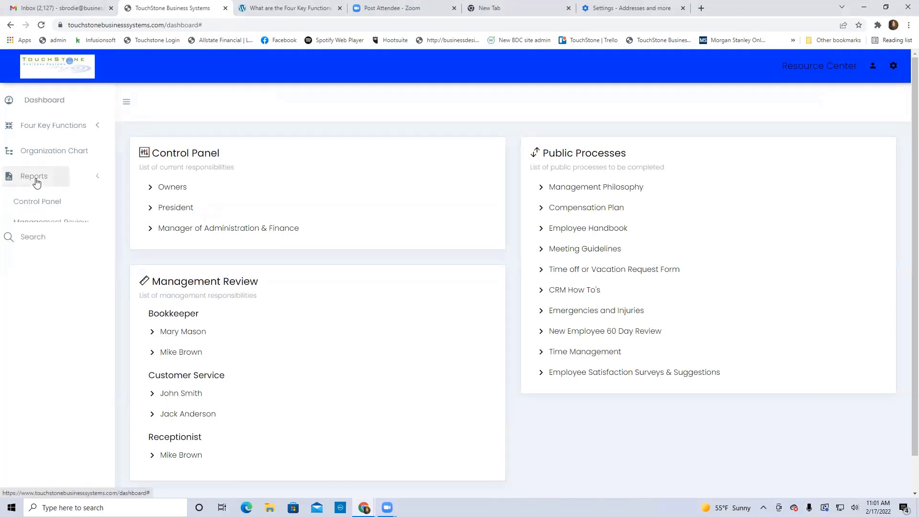
{"action": "left_click", "coordinate": [64, 224]}
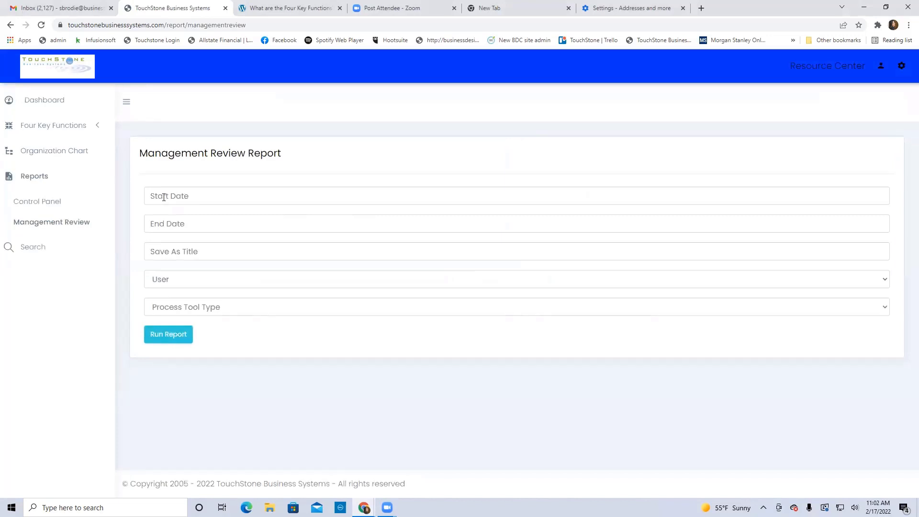
- Run the Management Review Report from 02/16/2022 to 02/17/2022 for all users and examine the listed work plans and documents
{"action": "left_click", "coordinate": [163, 197]}
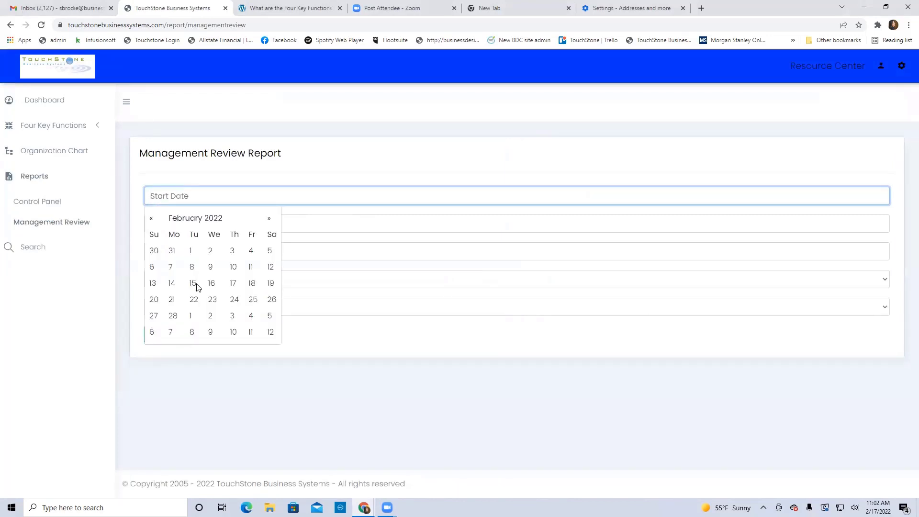
{"action": "left_click", "coordinate": [212, 284]}
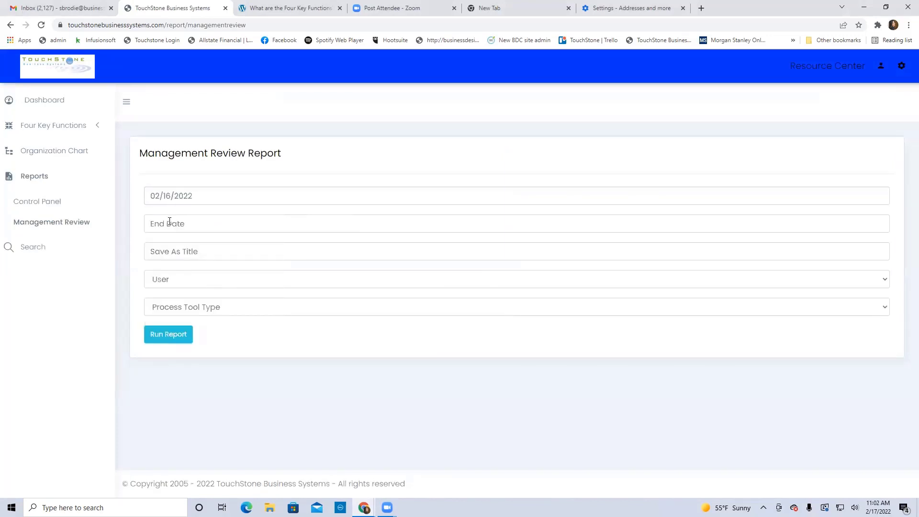
{"action": "left_click", "coordinate": [168, 223]}
{"action": "left_click", "coordinate": [233, 310]}
{"action": "left_click", "coordinate": [161, 282]}
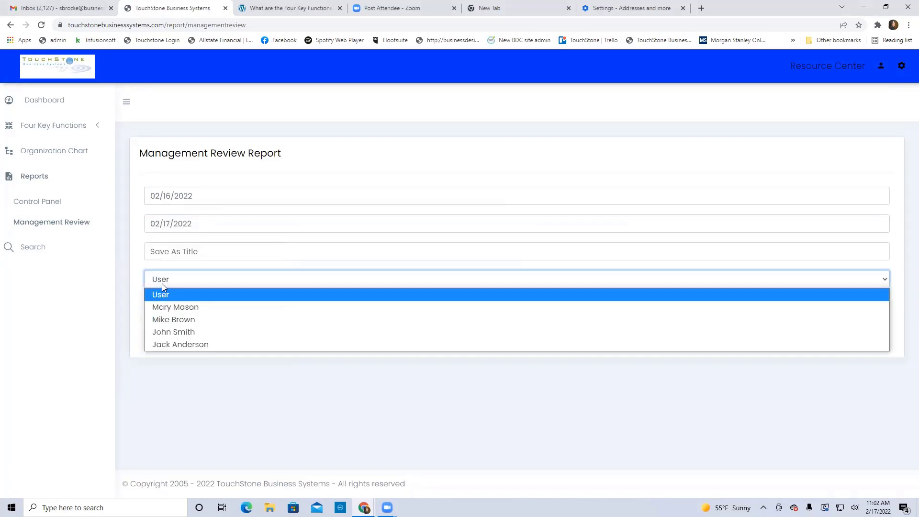
{"action": "left_click", "coordinate": [251, 356]}
{"action": "left_click", "coordinate": [180, 338]}
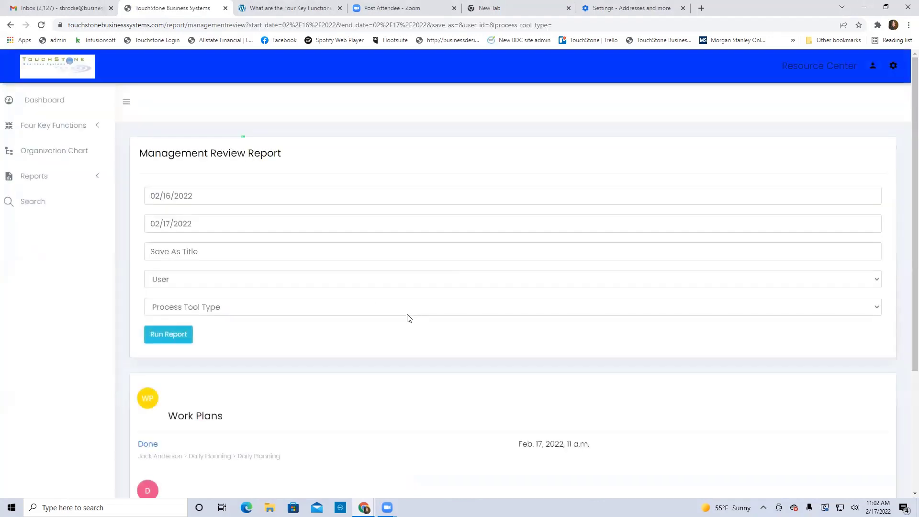
{"action": "scroll", "coordinate": [407, 318], "scroll_direction": "down", "scroll_amount": 4}
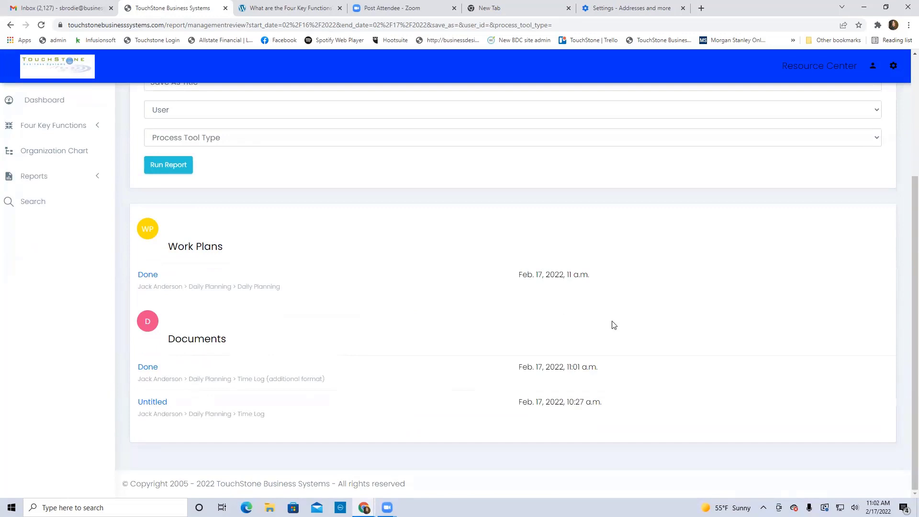
{"action": "scroll", "coordinate": [618, 326], "scroll_direction": "up", "scroll_amount": 3}
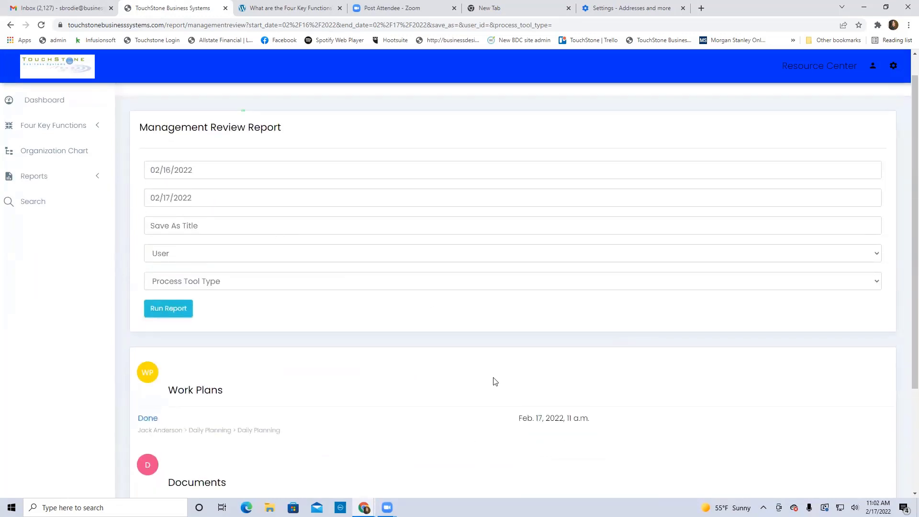
- Return to the dashboard and open the management review of the second Customer Service employee
{"action": "left_click", "coordinate": [42, 103]}
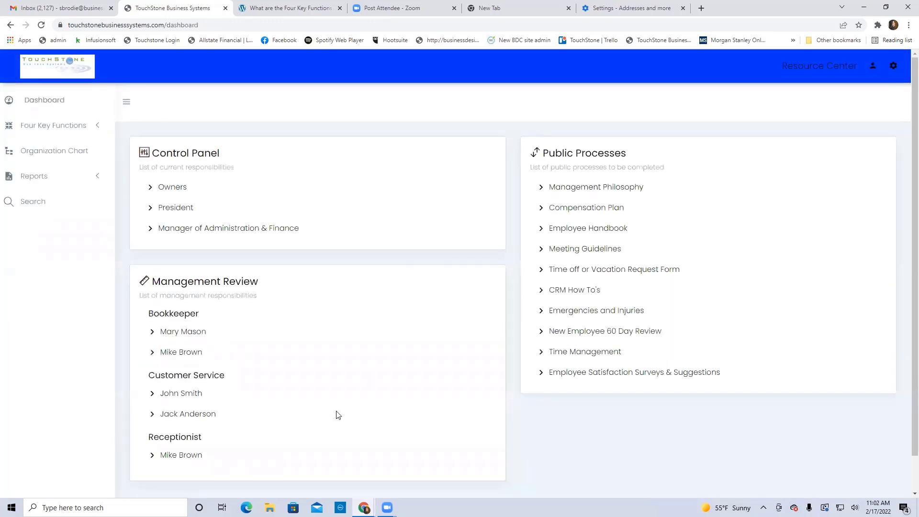
{"action": "left_click", "coordinate": [193, 419]}
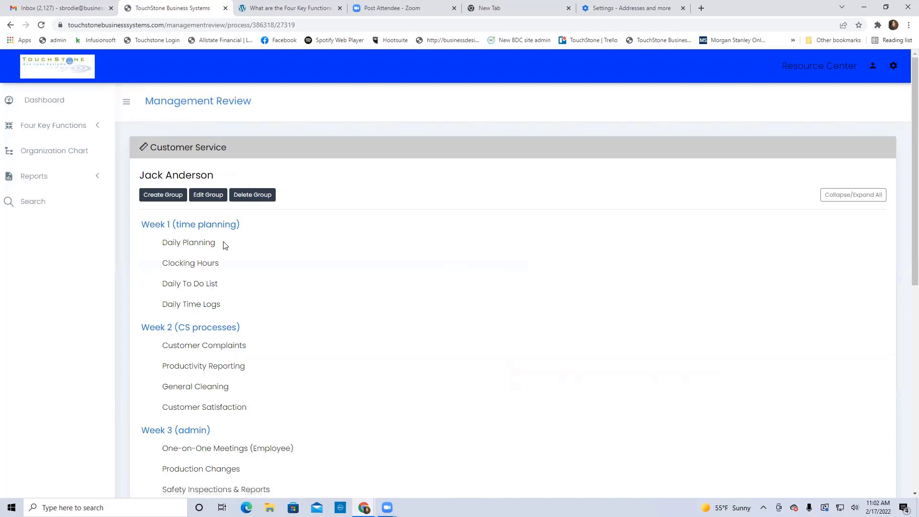
- Turn on Train all for the Daily Planning process and return to the employee's Customer Service process list
{"action": "left_click", "coordinate": [197, 244]}
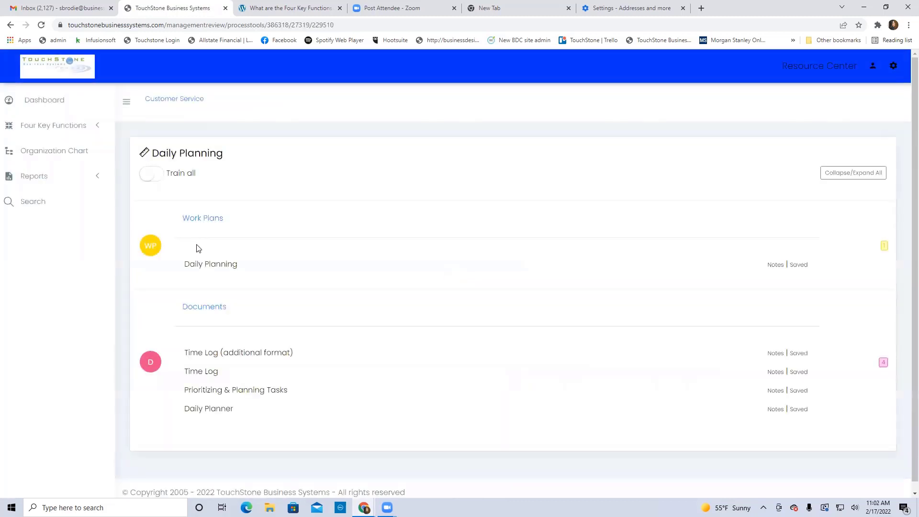
{"action": "left_click", "coordinate": [148, 173]}
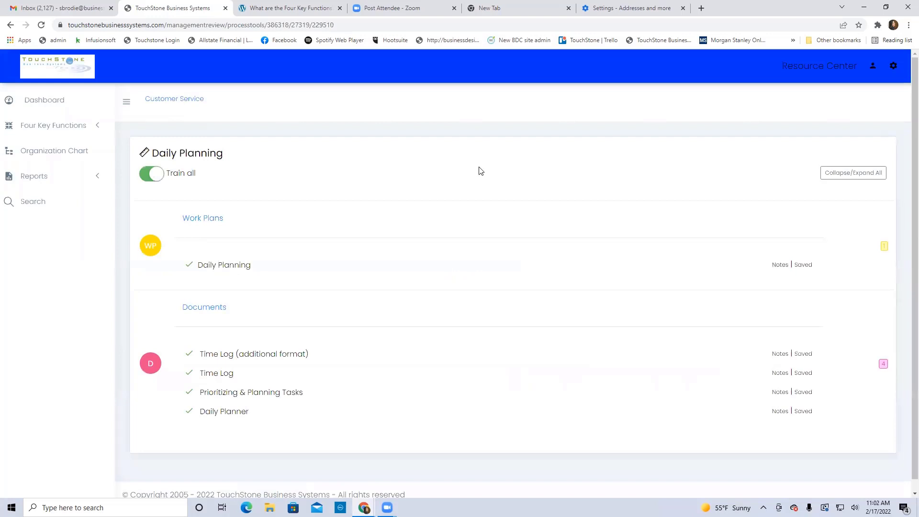
{"action": "left_click", "coordinate": [159, 102]}
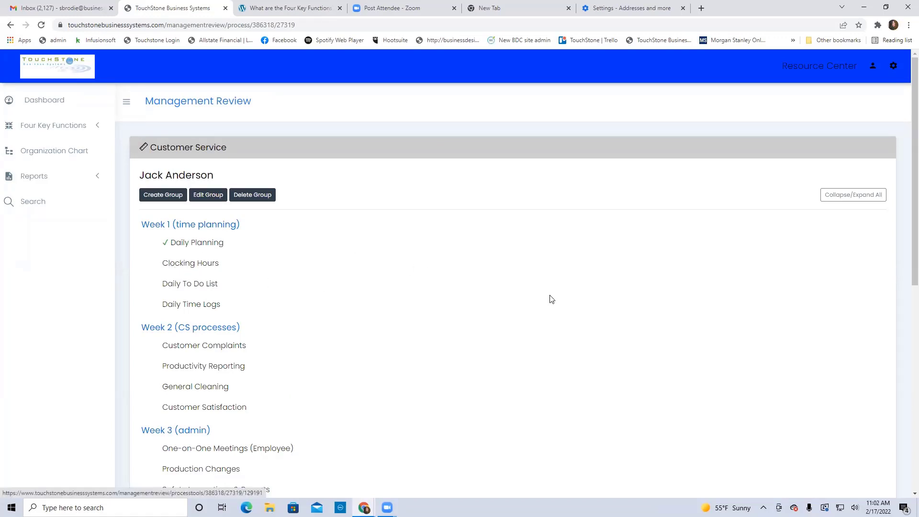
- Move Daily Planning to the end of the Week 1 (time planning) group, and reopen the employee's management review from the dashboard
{"action": "left_click_drag", "start_coordinate": [198, 243], "coordinate": [177, 308]}
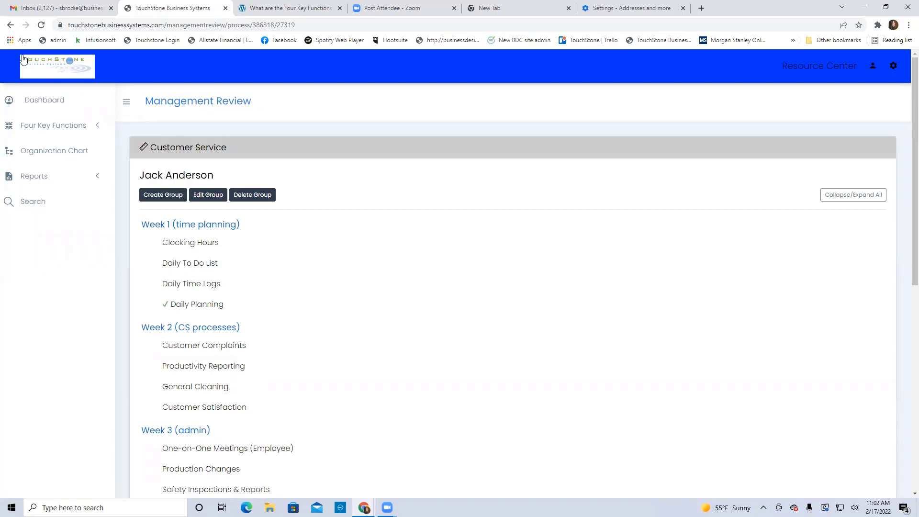
{"action": "left_click", "coordinate": [48, 104]}
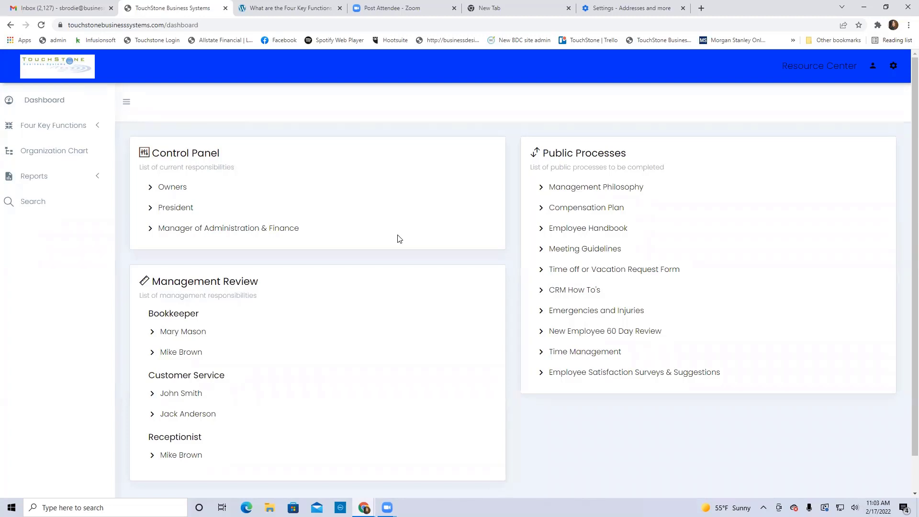
{"action": "left_click", "coordinate": [193, 415]}
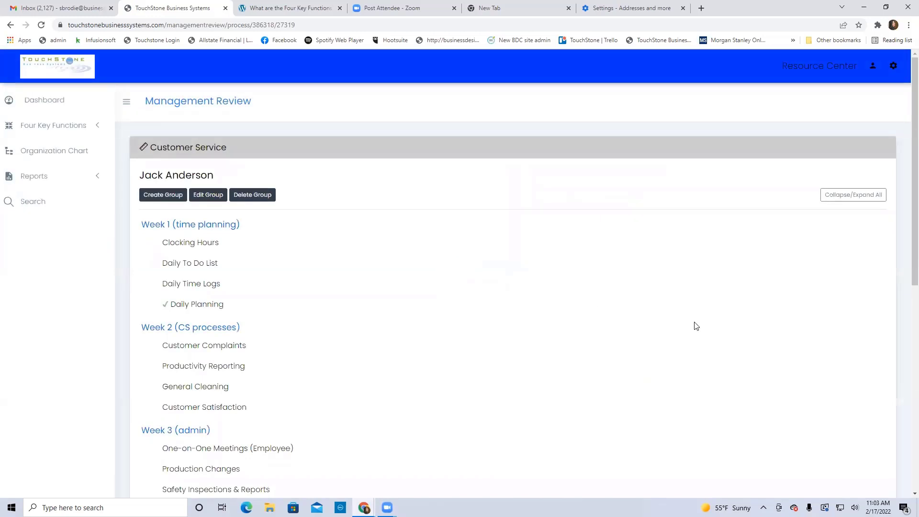